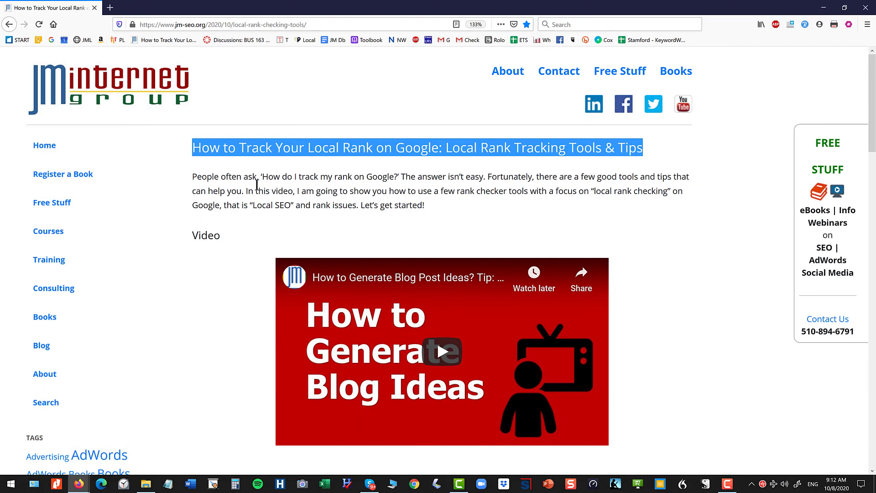
Step: Highlight 'Track Your Local Rank' in the title, then the first tip's heading, keyword, city name and example URL
click(240, 149)
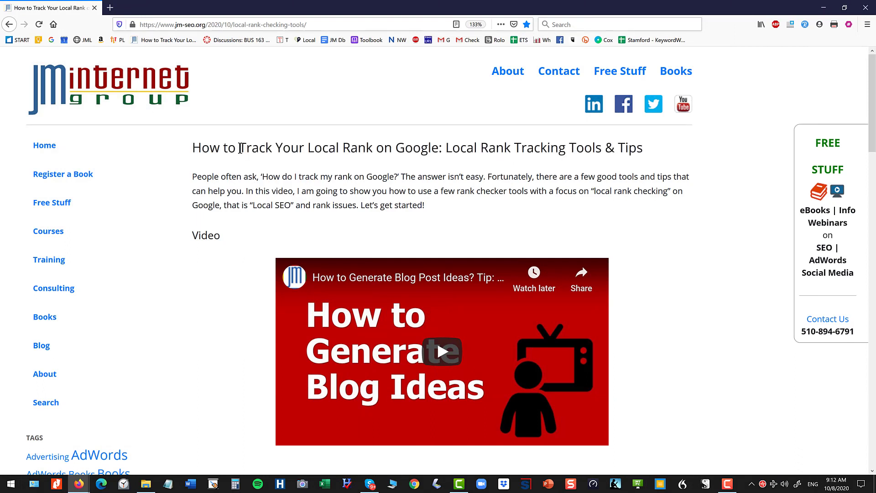
drag(240, 149, 376, 149)
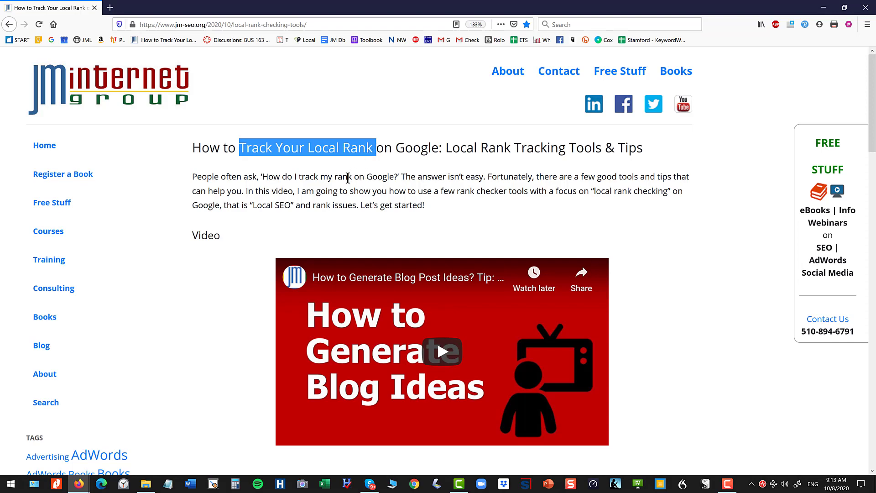
scroll(341, 180, down, 9)
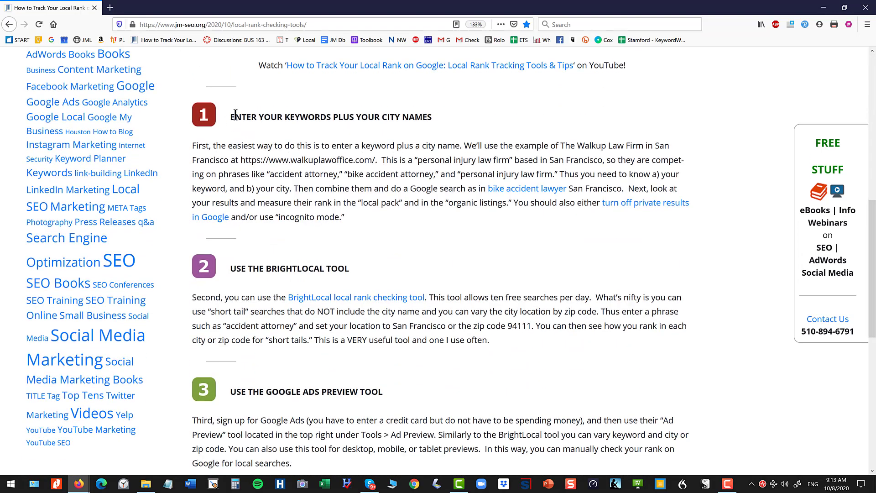
drag(235, 118, 450, 123)
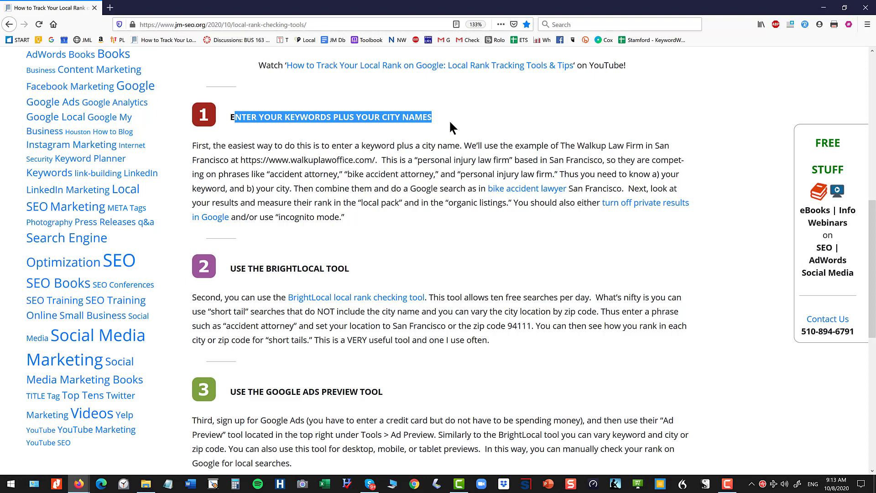
double_click(389, 147)
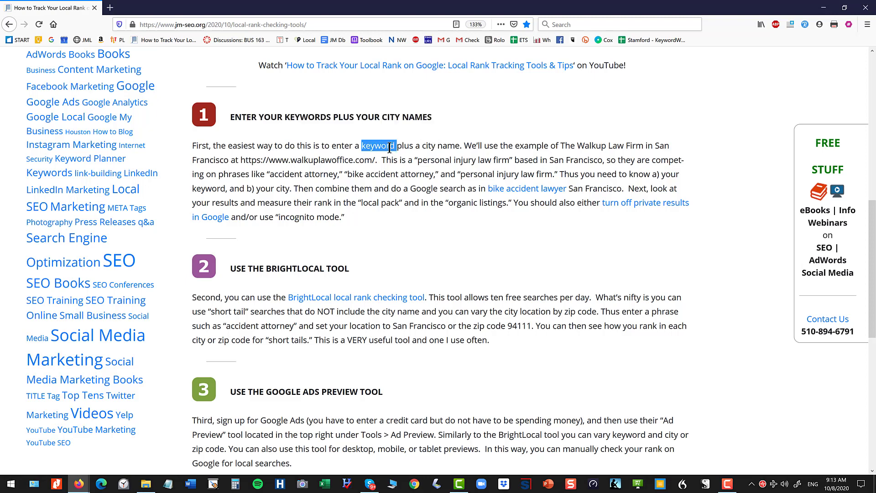
drag(422, 146, 457, 146)
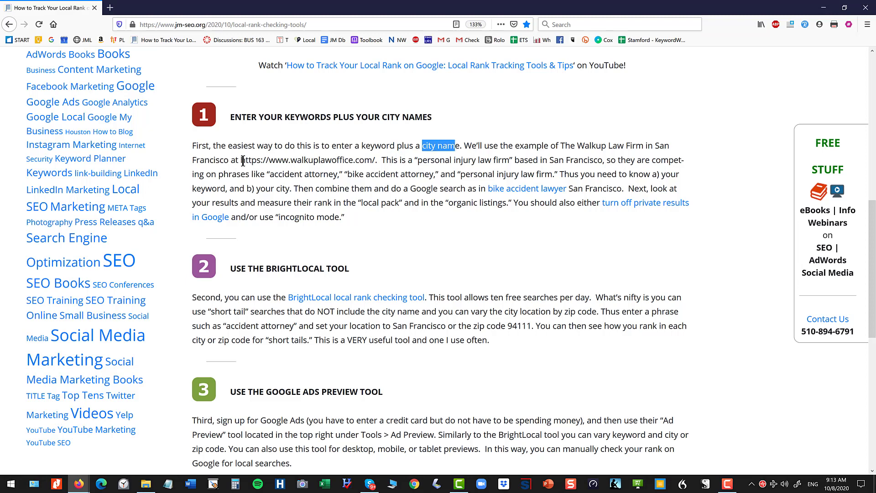
drag(242, 161, 375, 161)
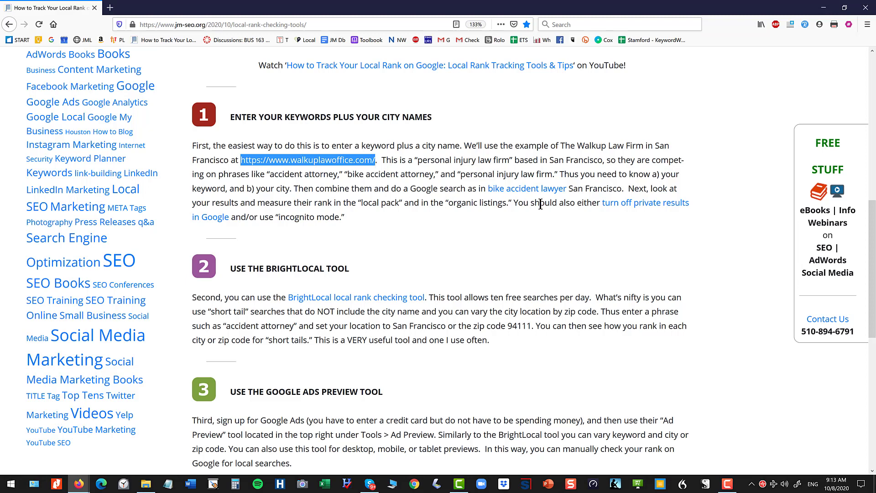
Step: Open the 'turn off private results' link in a new tab and return to Google Search Settings
right_click(622, 204)
click(624, 209)
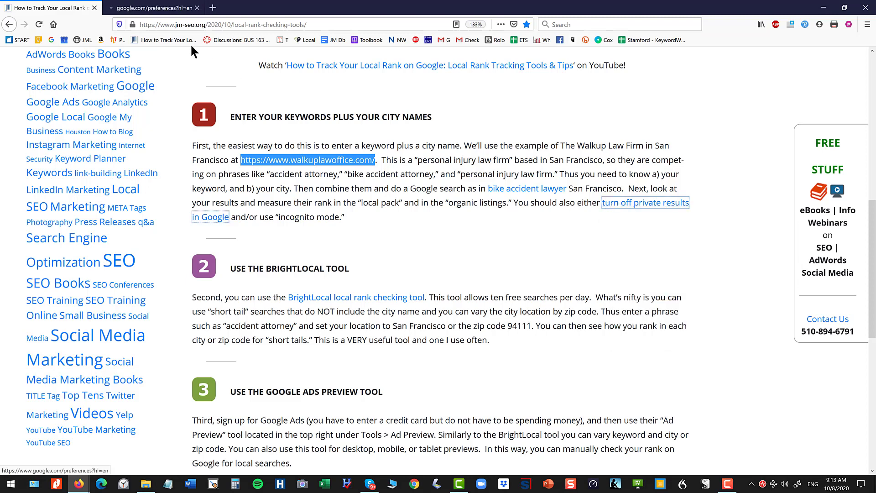
click(157, 7)
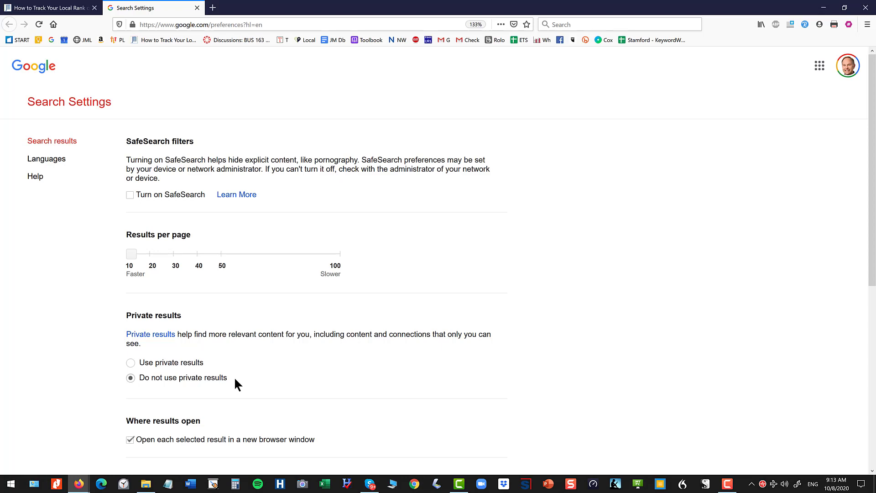
click(70, 9)
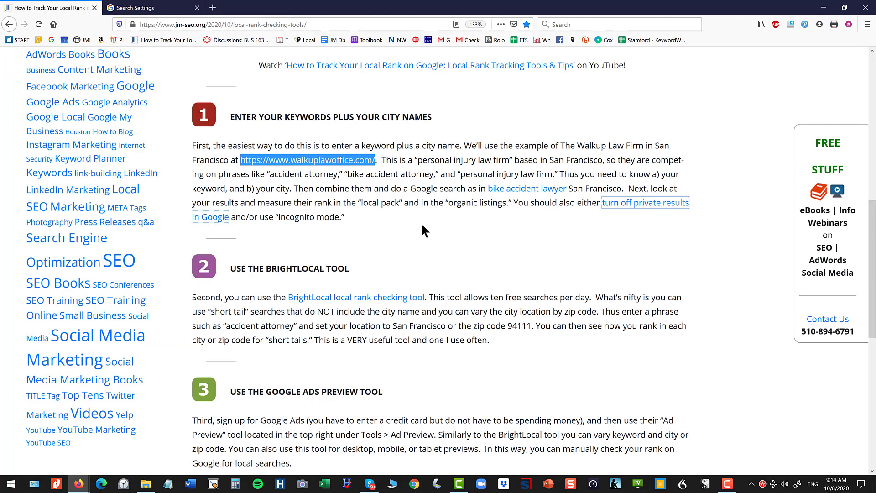
click(157, 10)
Step: Search Google for 'accident attorney san francisco', highlighting 'san francisco' in the query before running it
click(54, 41)
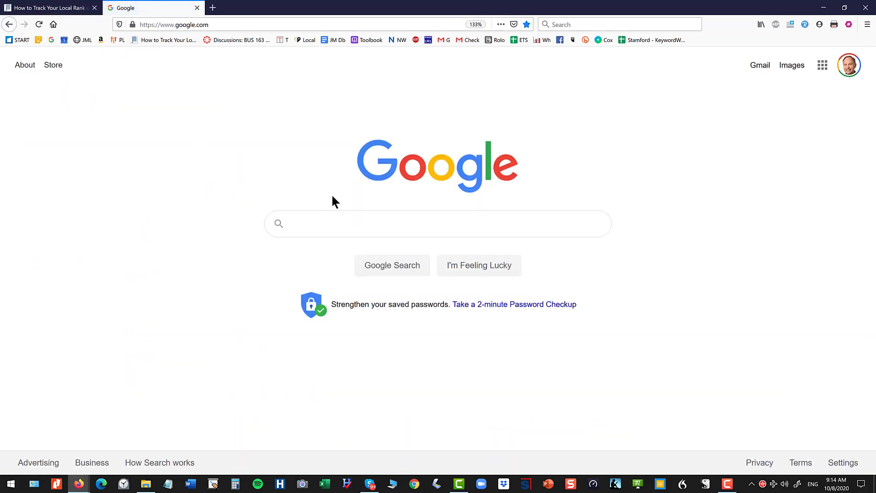
text(accident a)
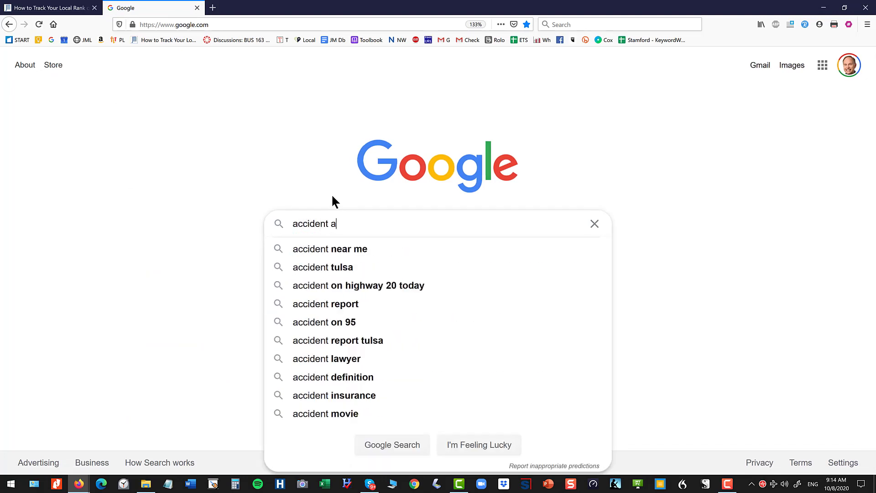
text(ttorney san francisco)
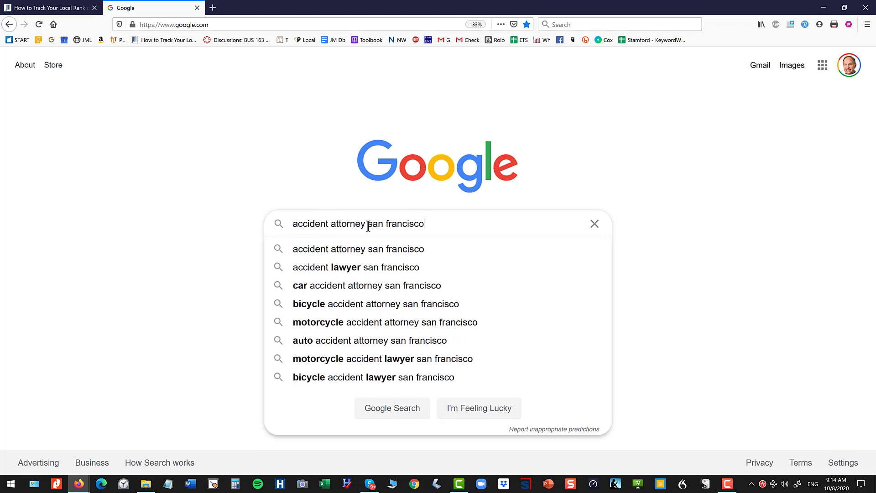
drag(367, 227, 434, 227)
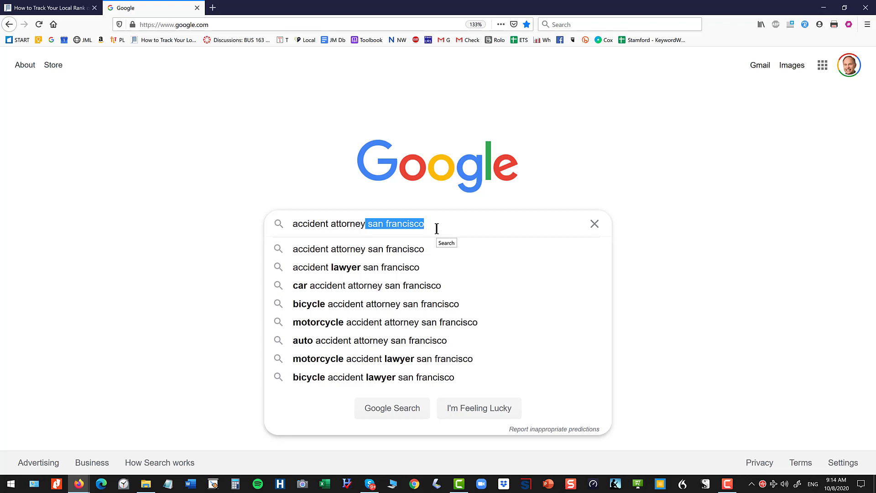
click(436, 228)
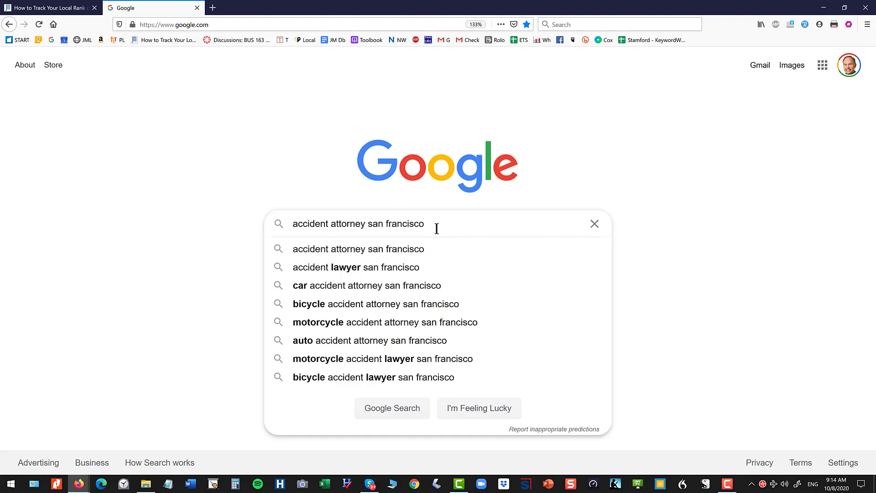
key(Return)
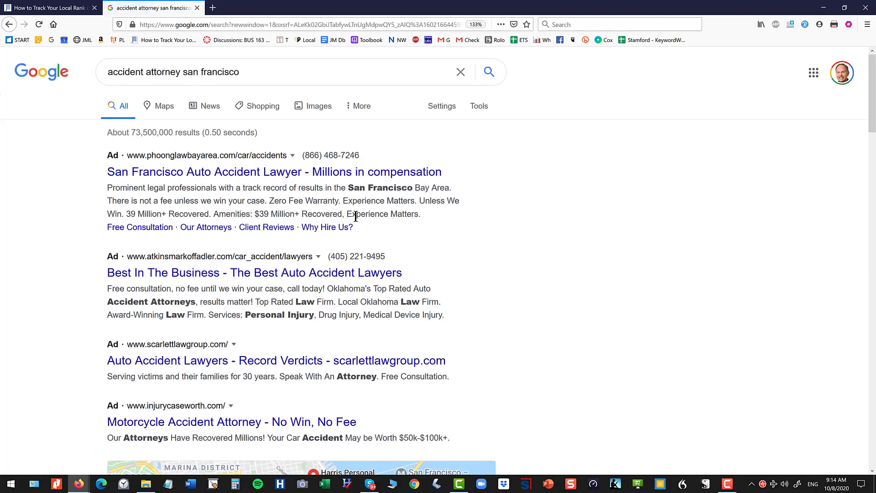
Step: Scroll past the ads, open the Harris Personal Injury Lawyers listing, and reach the walkuplawoffice.com organic result
scroll(303, 229, down, 9)
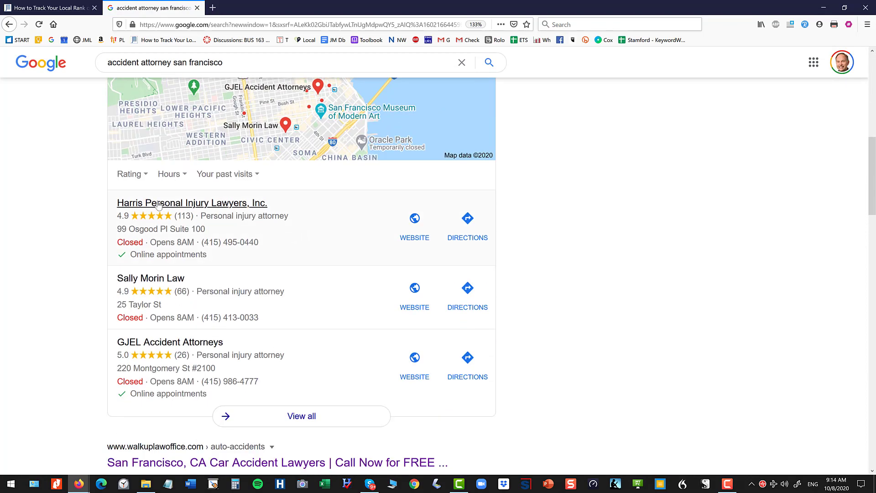
click(174, 204)
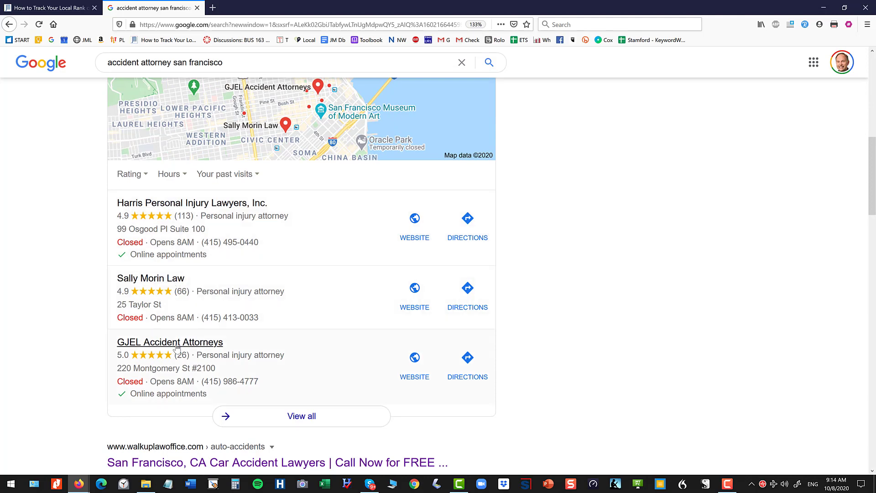
scroll(177, 346, down, 2)
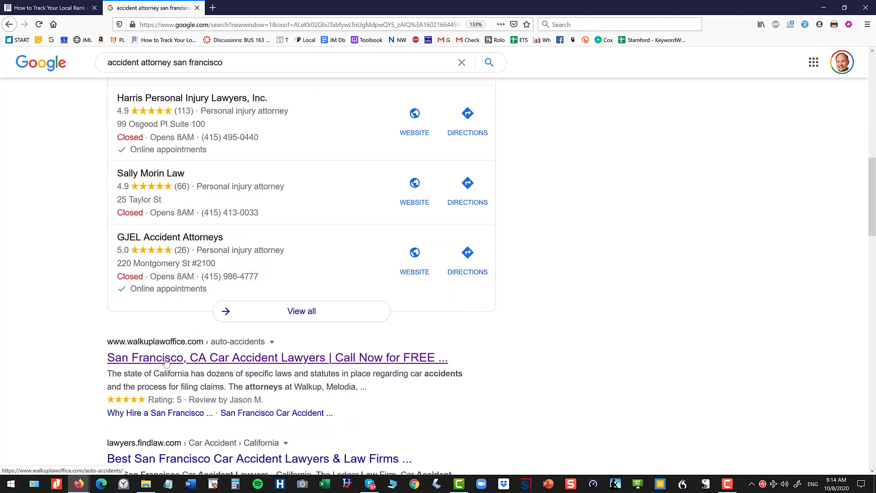
scroll(176, 347, up, 4)
scroll(188, 322, down, 2)
scroll(188, 322, down, 4)
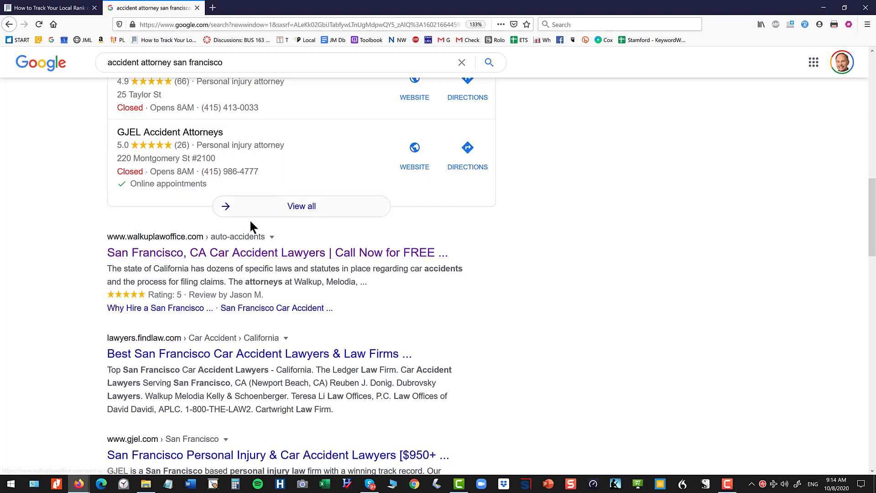
Step: Expand and scroll the full local attorney listings map, then go back to the regular results
click(298, 211)
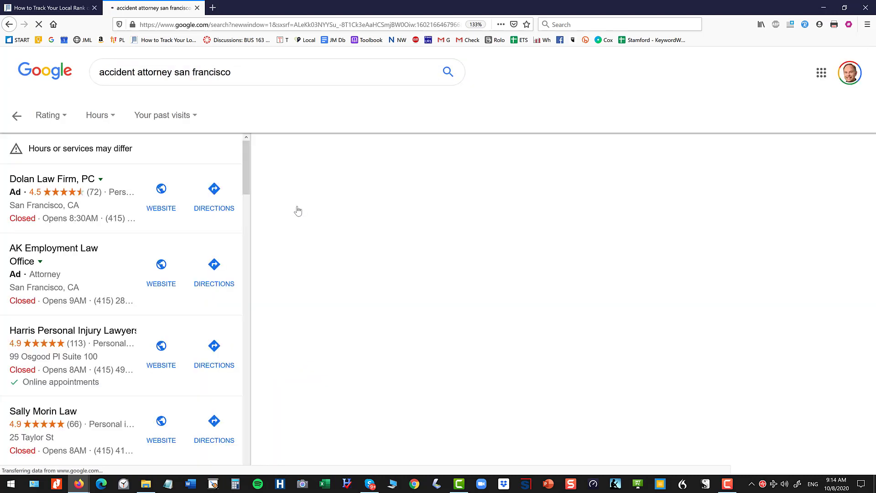
scroll(164, 258, down, 5)
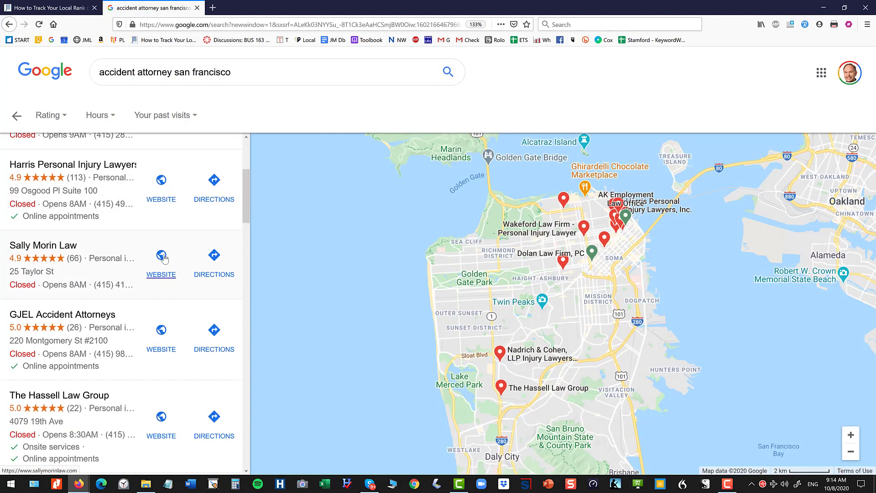
scroll(165, 259, down, 5)
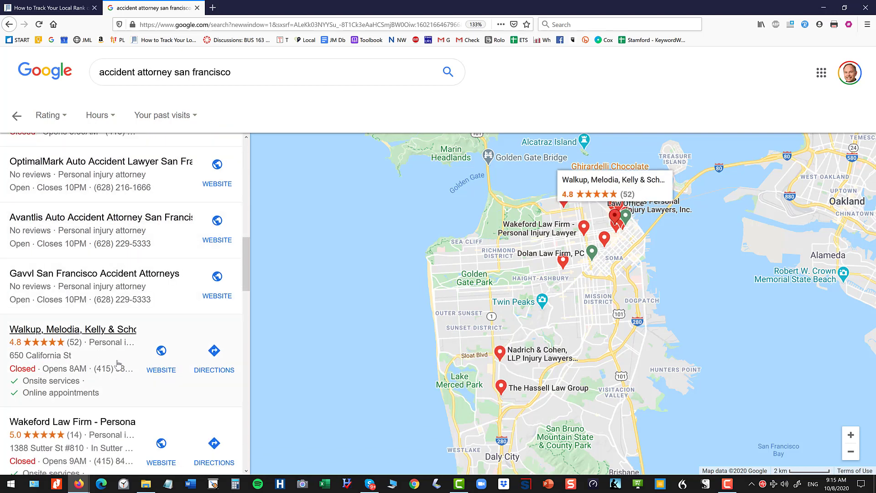
click(9, 24)
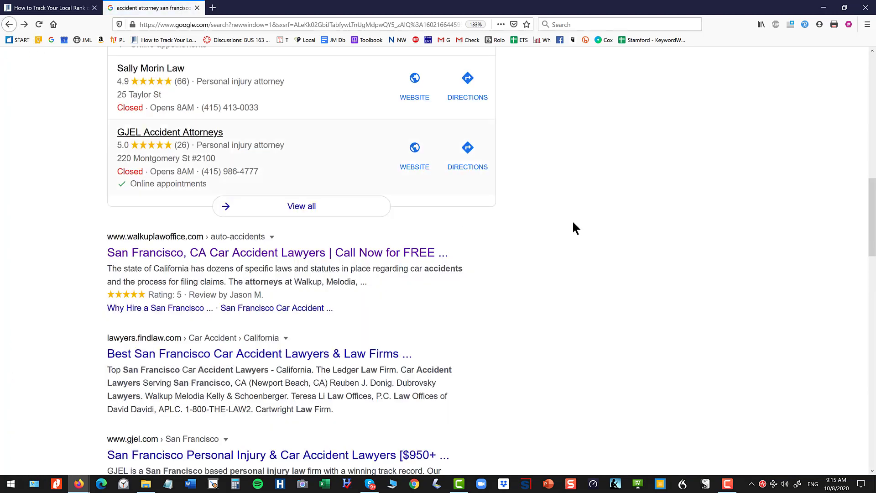
scroll(572, 220, up, 5)
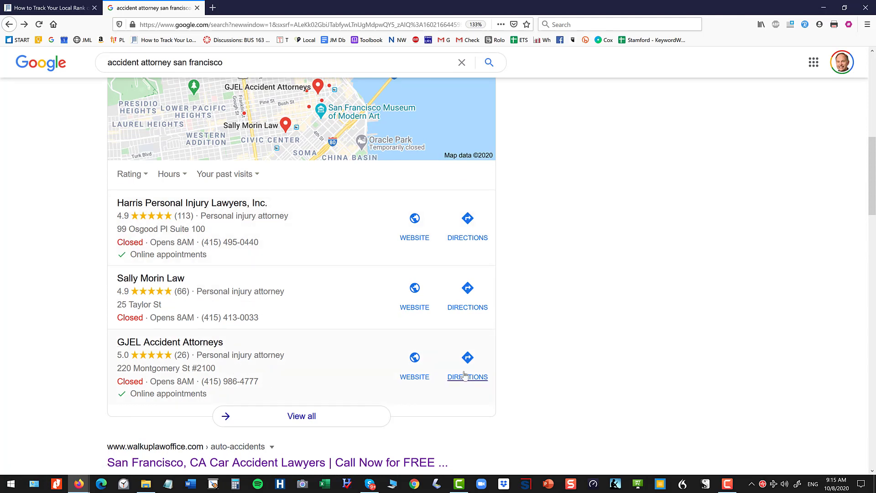
Step: Highlight 'san francisco' and then 'accident attorney san francisco' in the results-page search box
scroll(466, 372, down, 3)
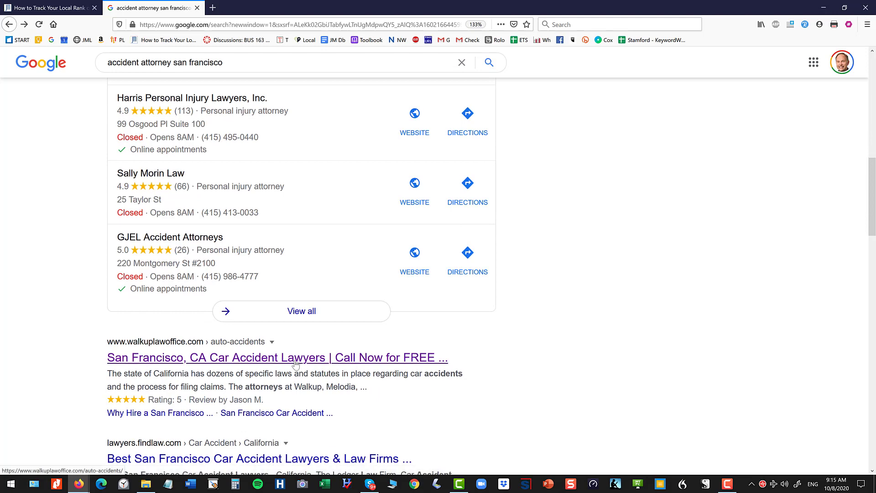
scroll(296, 364, up, 10)
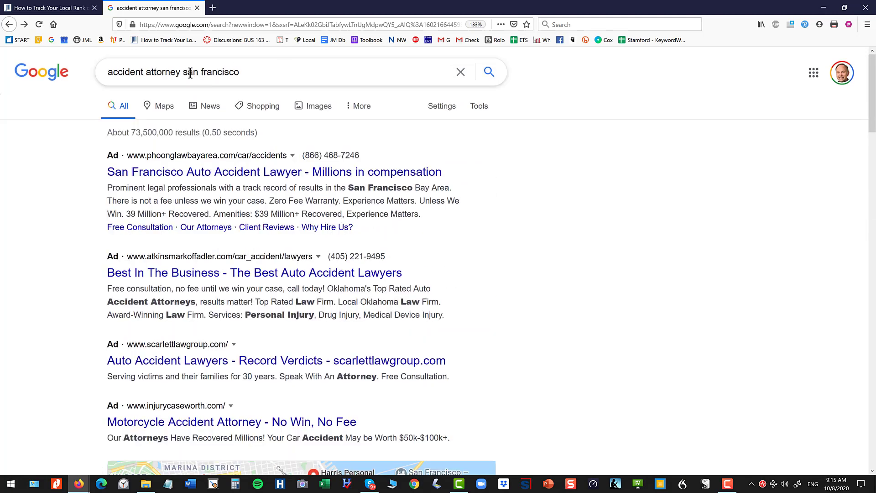
drag(183, 72, 303, 72)
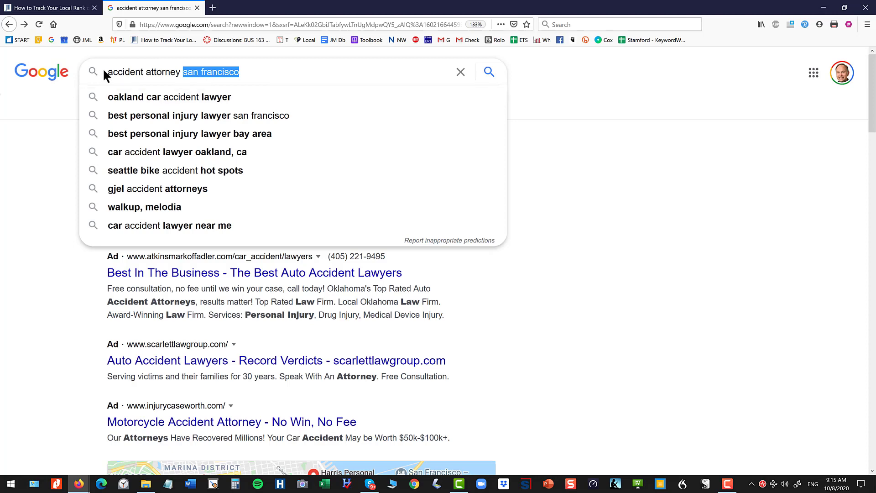
drag(113, 72, 273, 77)
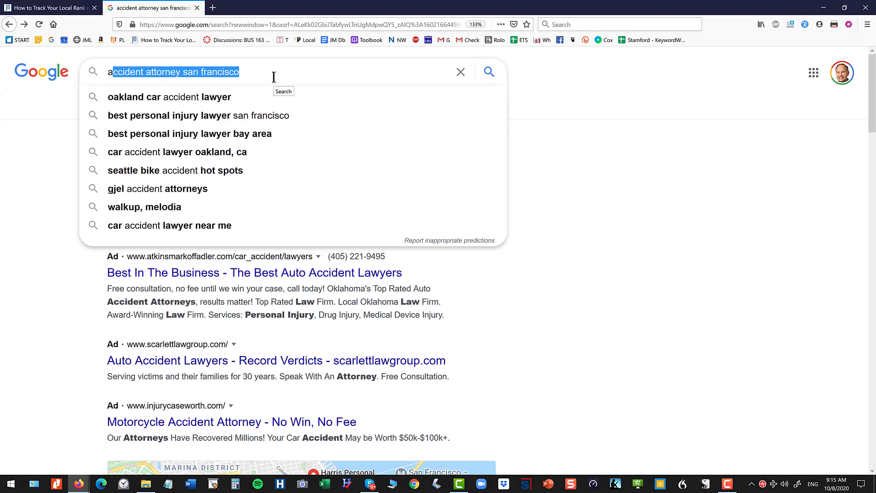
Step: Close the Google tab, highlight the USE THE BRIGHTLOCAL TOOL heading, and open the BrightLocal link in a new tab
click(197, 8)
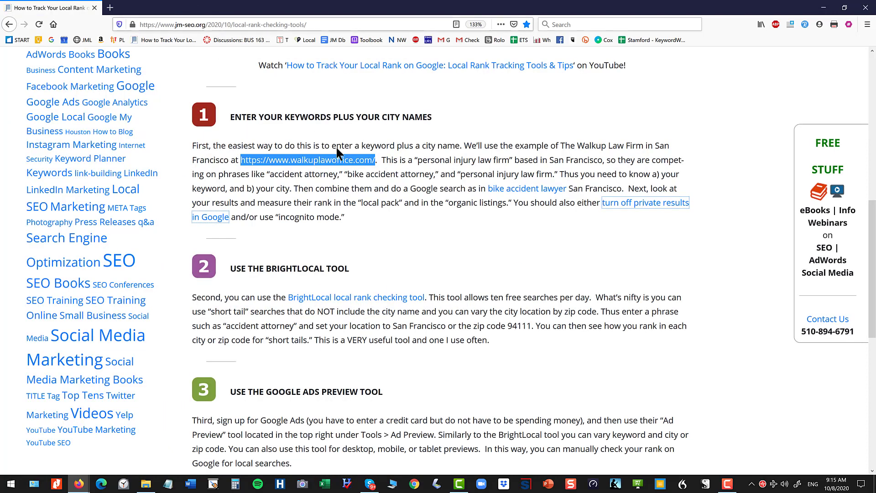
scroll(395, 219, down, 4)
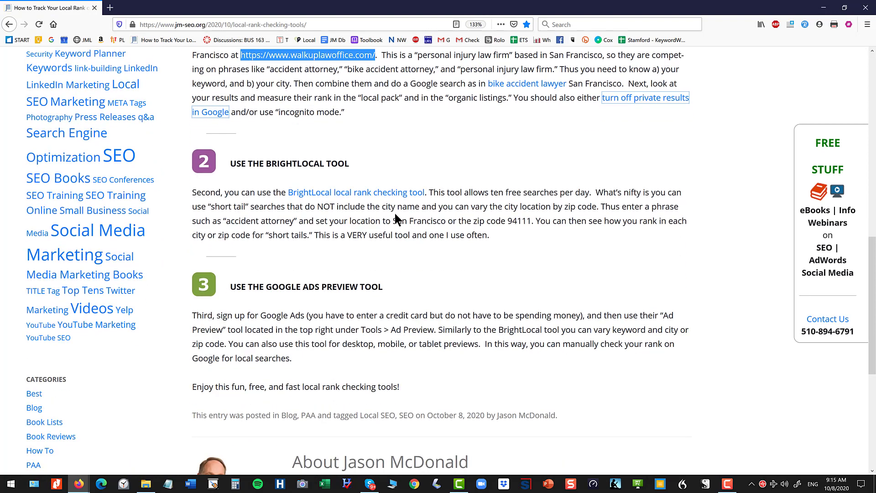
scroll(418, 229, down, 4)
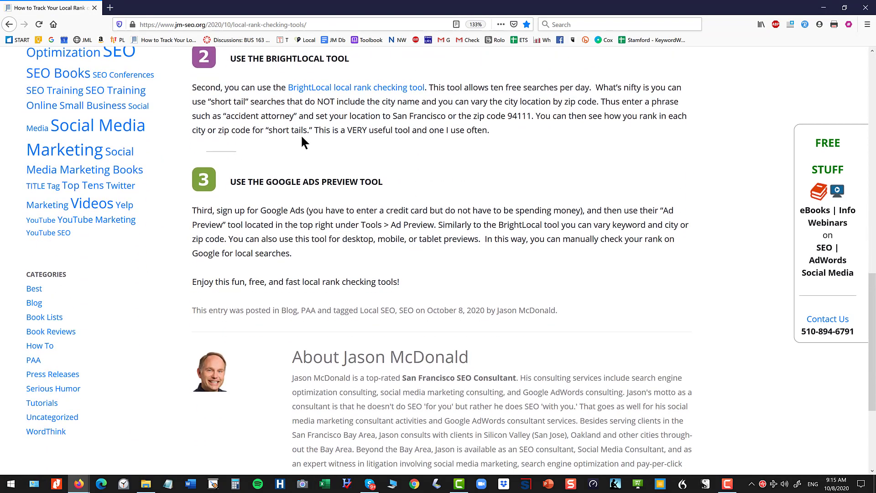
drag(231, 61, 347, 63)
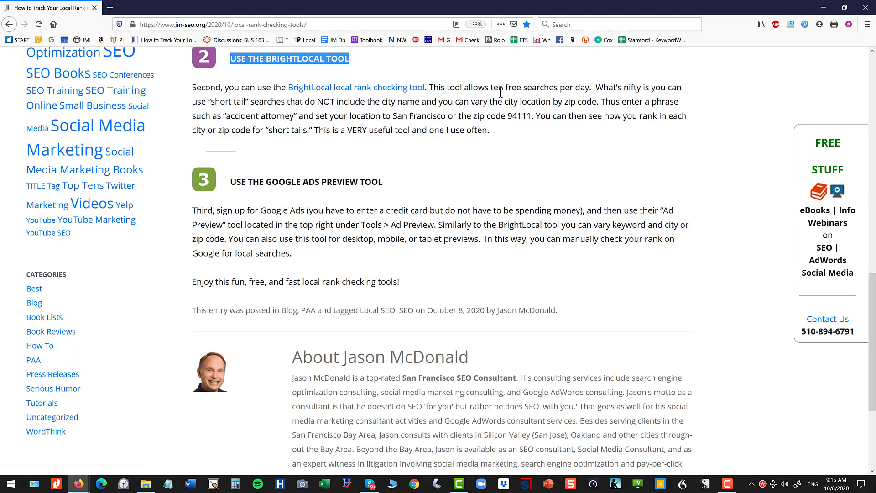
right_click(346, 92)
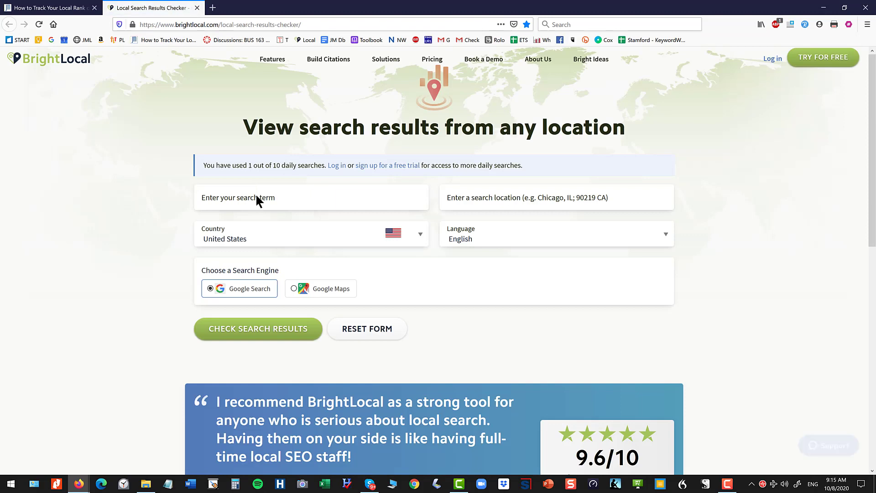
Step: Run a BrightLocal check for 'accident attorney' with location 'San Francisco, CA'
click(256, 194)
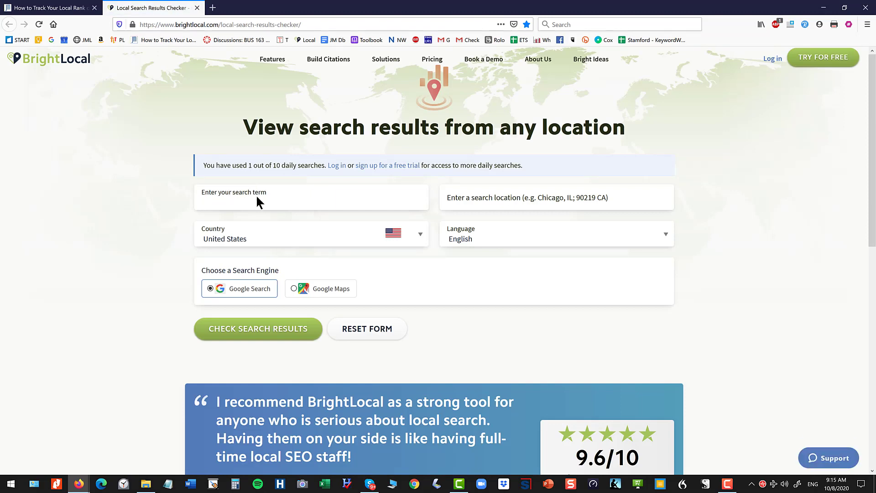
text(accident attorney)
drag(258, 202, 199, 204)
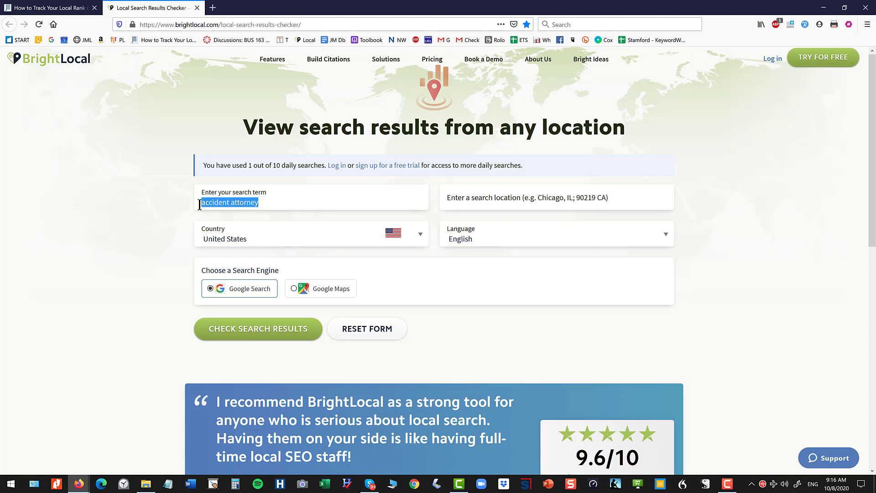
click(475, 204)
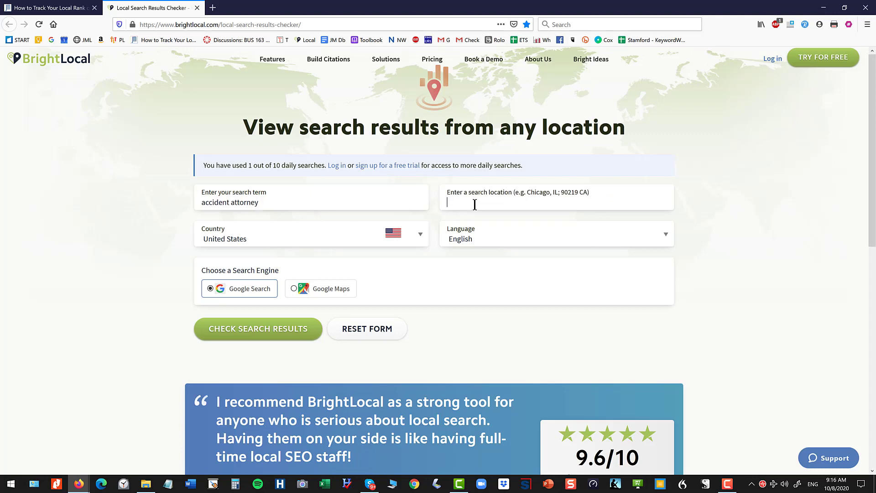
text(San Francisco,)
click(295, 330)
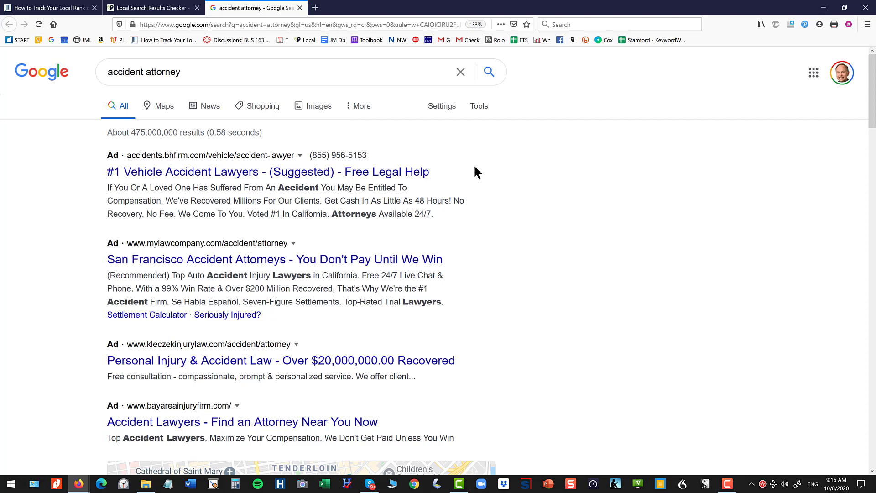
Step: Scroll the localized 'accident attorney' results through the San Francisco local pack to the yelp.com and walkuplawoffice.com listings
drag(182, 72, 91, 70)
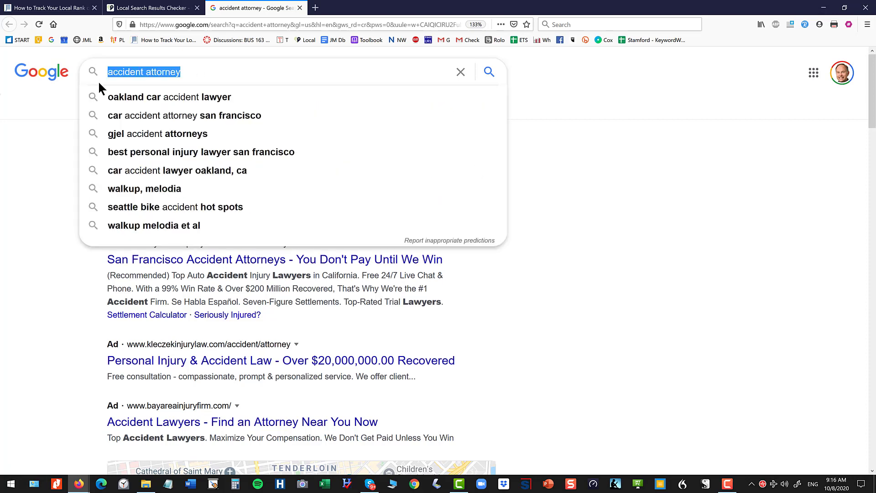
scroll(585, 234, down, 4)
scroll(583, 234, down, 5)
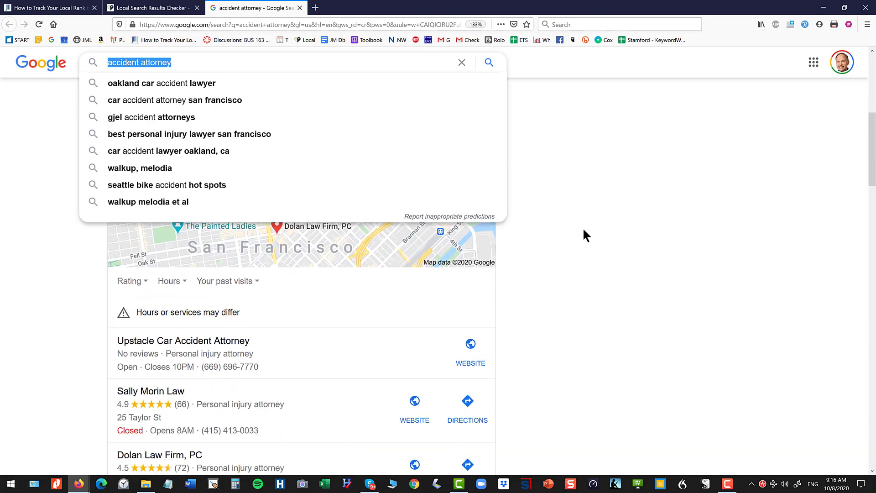
click(517, 251)
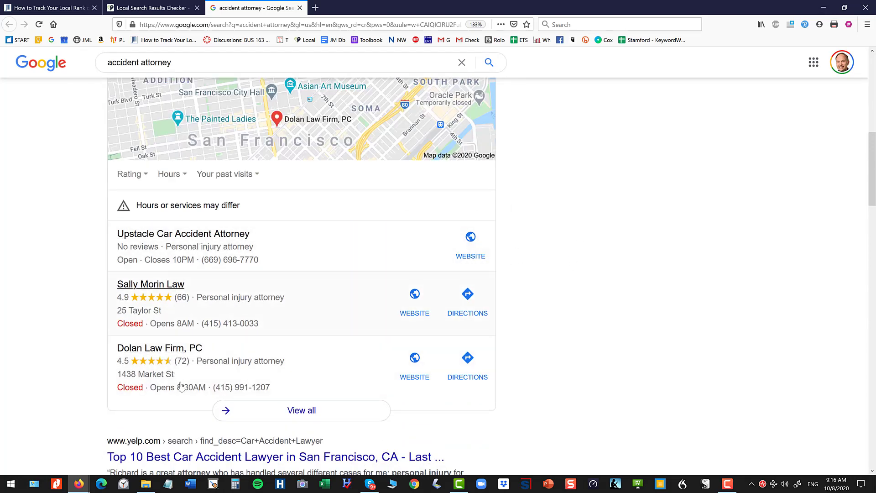
scroll(555, 371, down, 8)
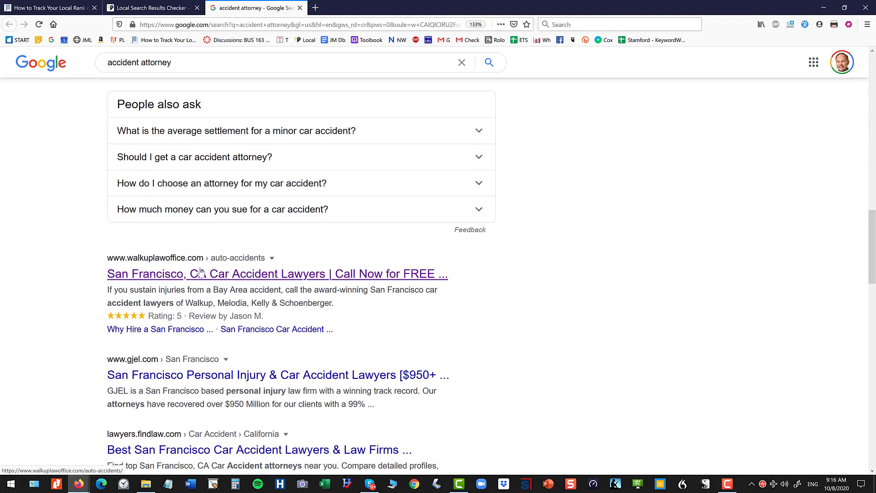
scroll(178, 274, up, 4)
scroll(201, 279, down, 3)
scroll(201, 279, down, 2)
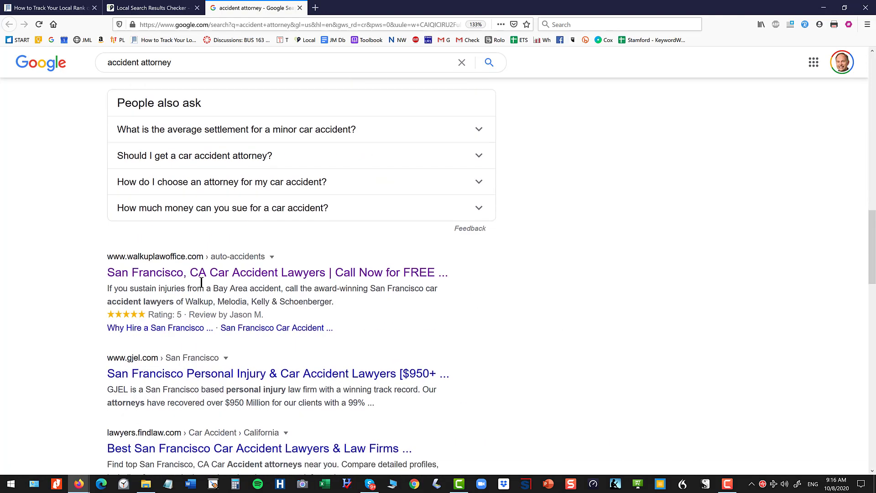
scroll(204, 274, up, 12)
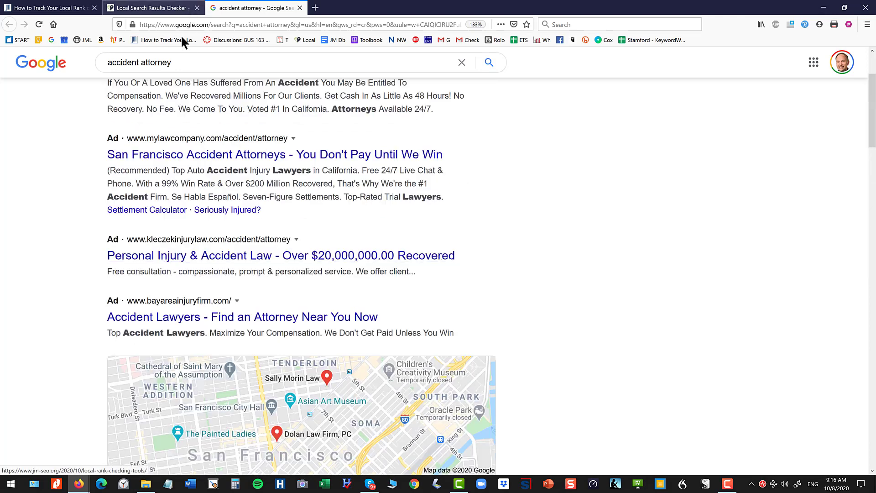
drag(178, 63, 58, 63)
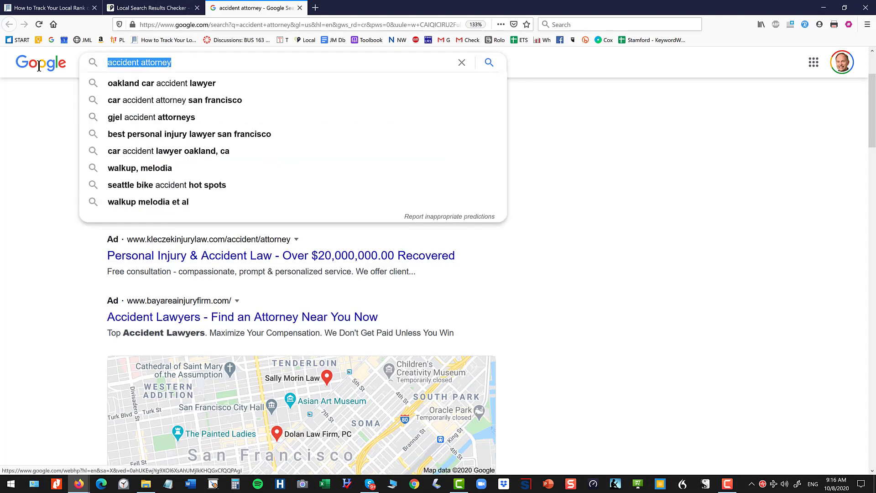
Step: Rerun the BrightLocal 'accident attorney' check with the location replaced by ZIP code 94111
click(129, 10)
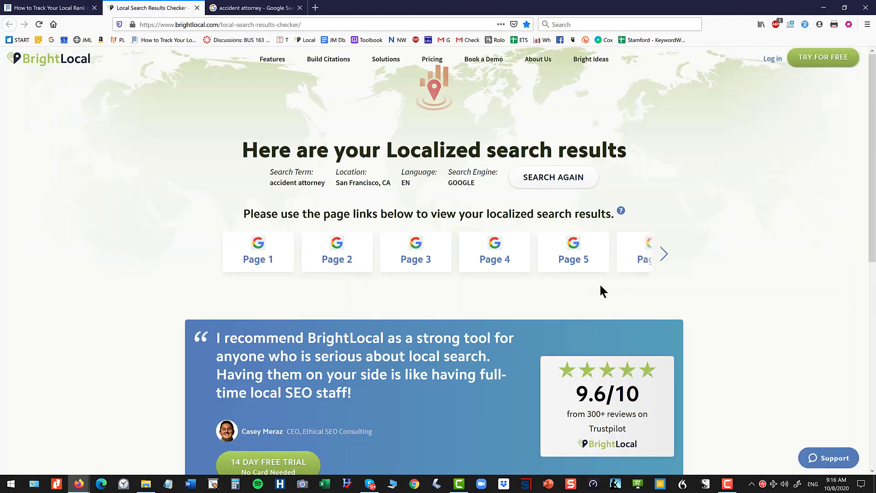
click(553, 179)
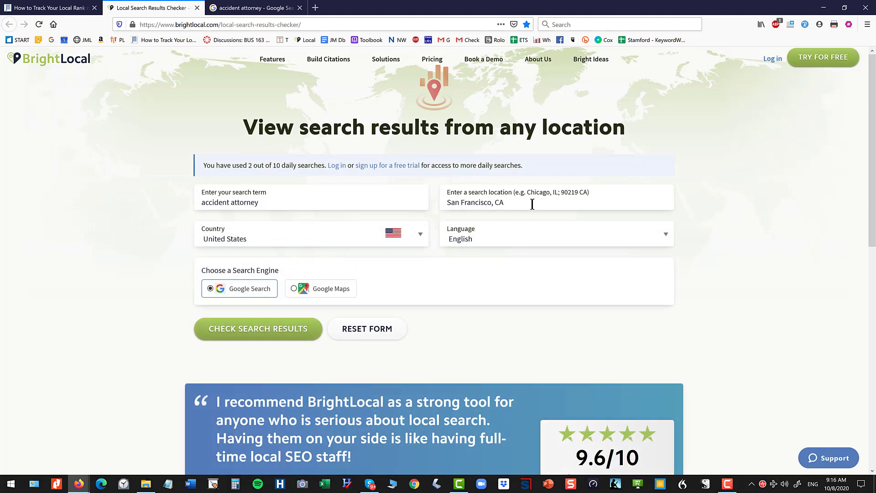
drag(532, 203, 379, 201)
text(94111)
key(ctrl+a)
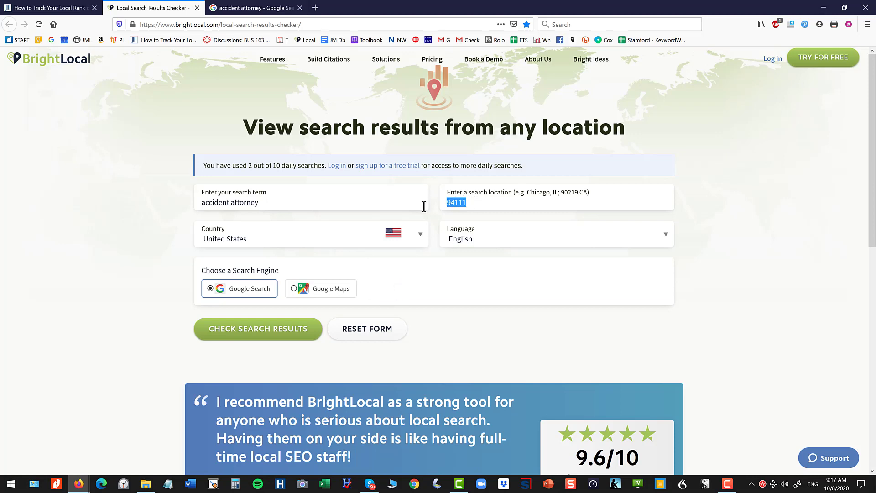
click(275, 330)
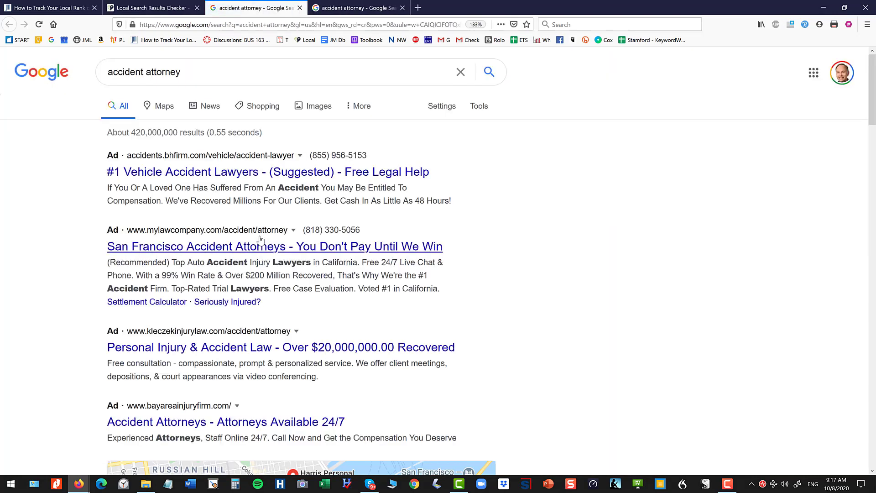
scroll(418, 226, down, 7)
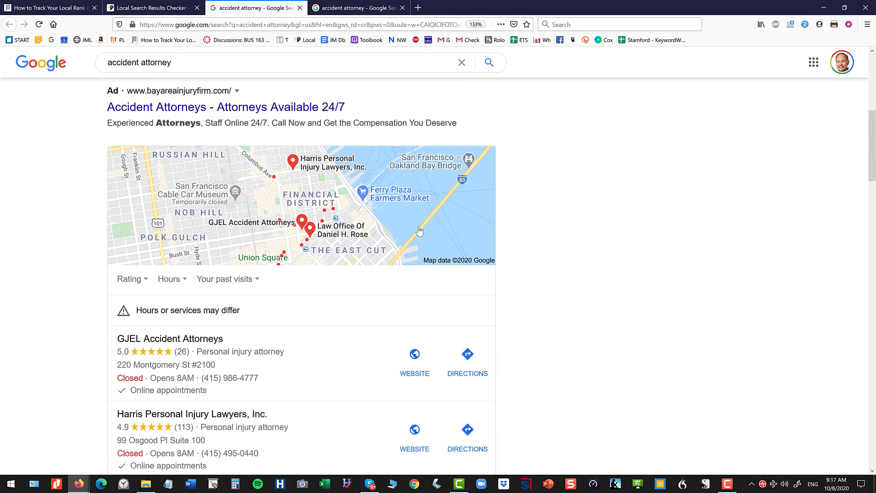
scroll(419, 230, down, 2)
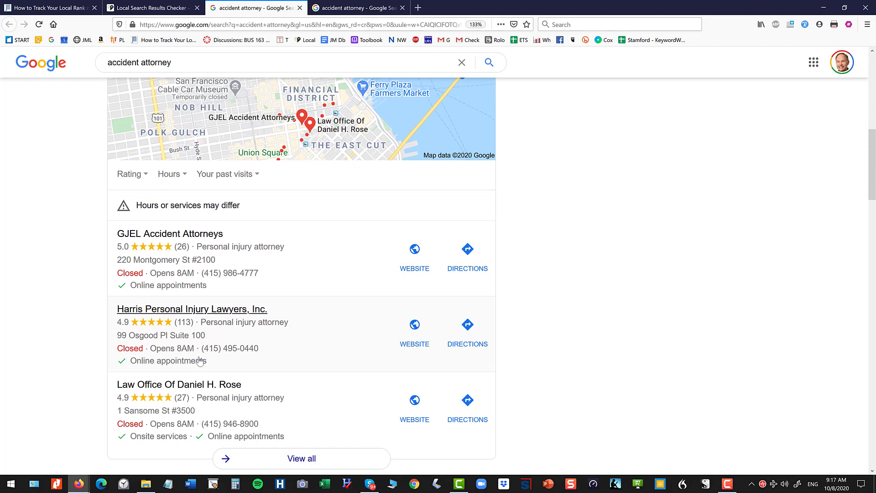
scroll(200, 362, down, 7)
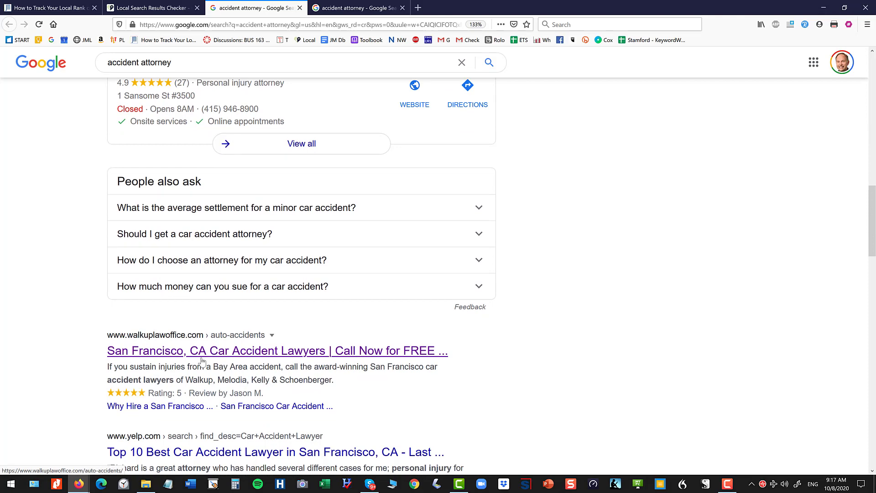
scroll(202, 362, up, 7)
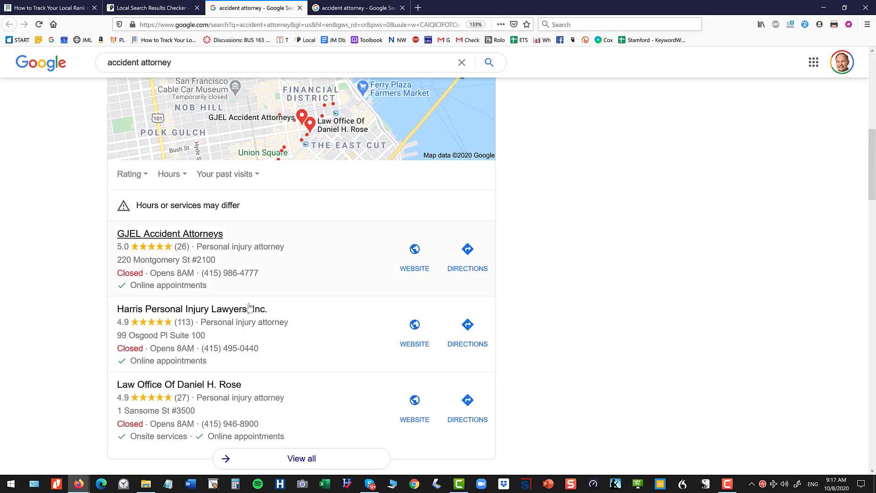
Step: Go from the BrightLocal results tab to the start.me page and launch Zip Code Finder and Boundary Map
click(169, 8)
click(232, 25)
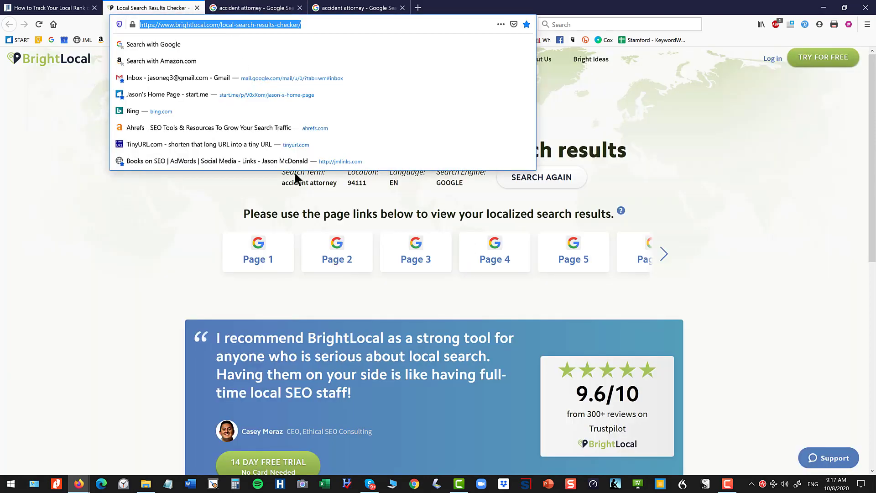
click(157, 276)
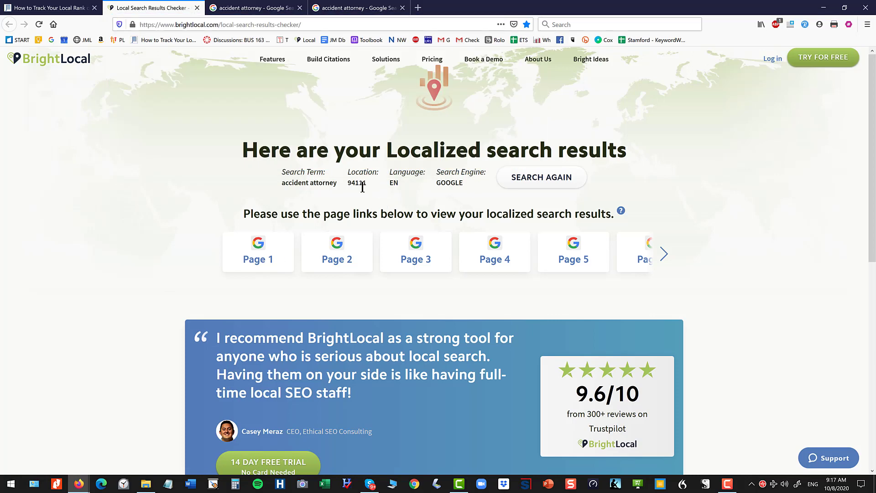
click(19, 40)
ctrl+scroll(197, 342, up, 3)
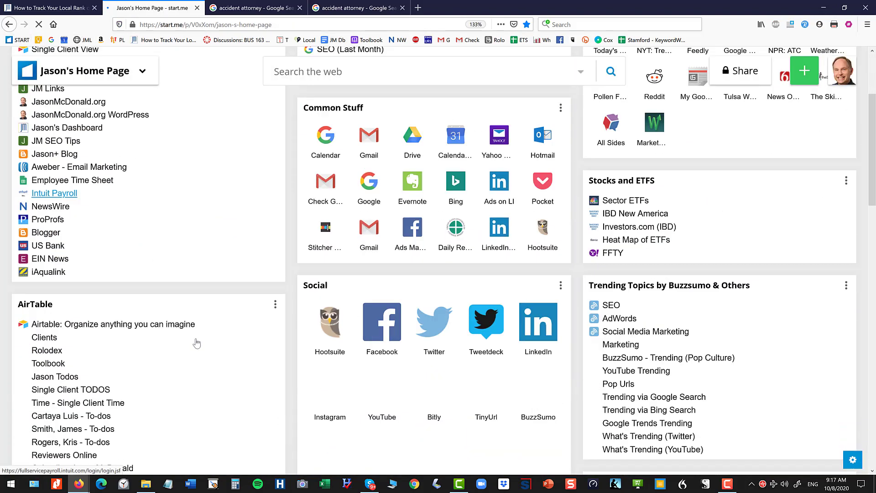
scroll(196, 342, down, 10)
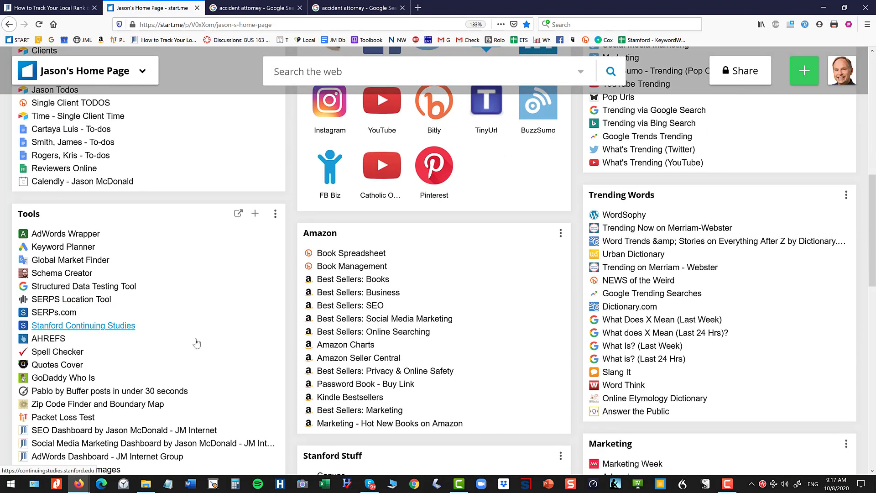
scroll(197, 342, down, 6)
click(95, 201)
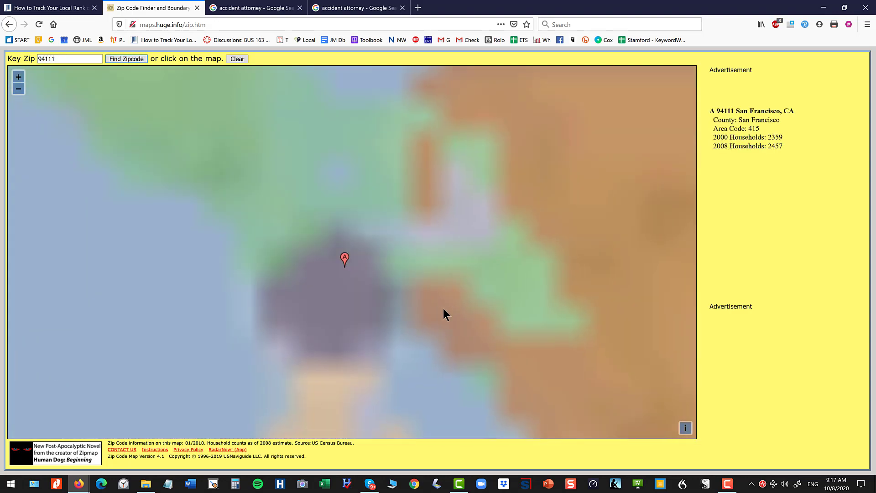
Step: Zoom into San Francisco around the 94111 marker and pan south to show boundaries like 94122 and 94110
scroll(359, 305, up, 1)
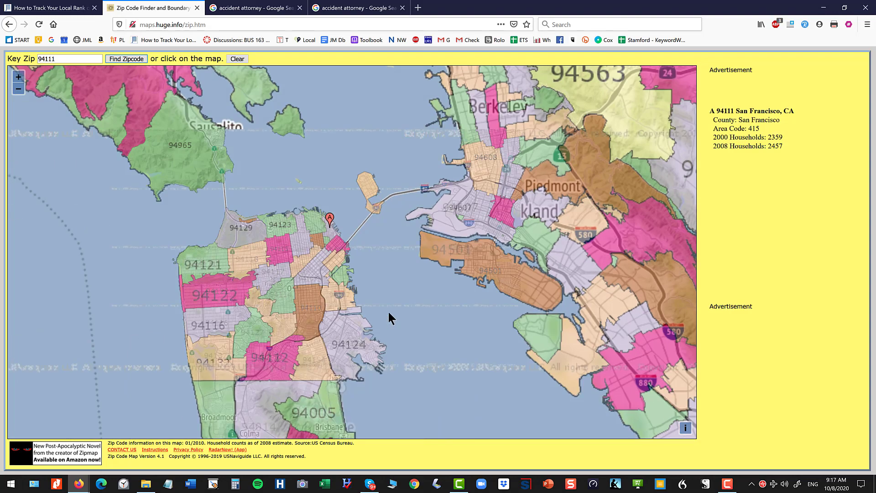
scroll(291, 282, up, 1)
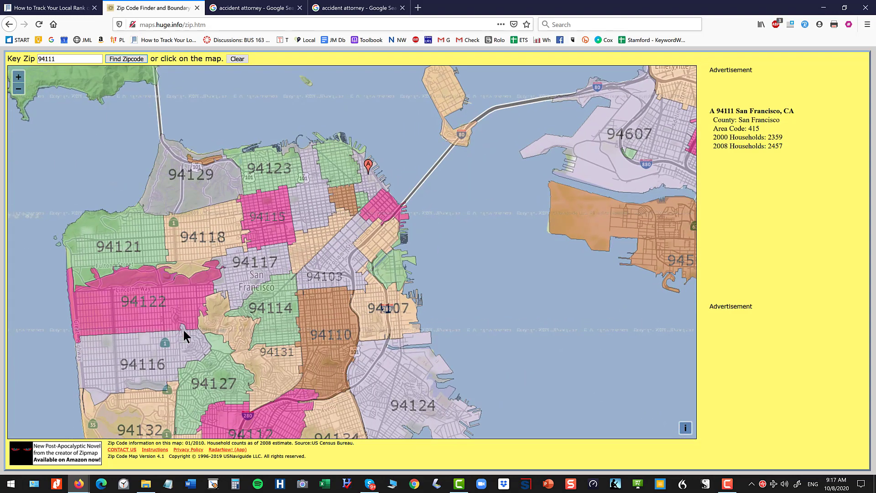
drag(566, 295, 522, 237)
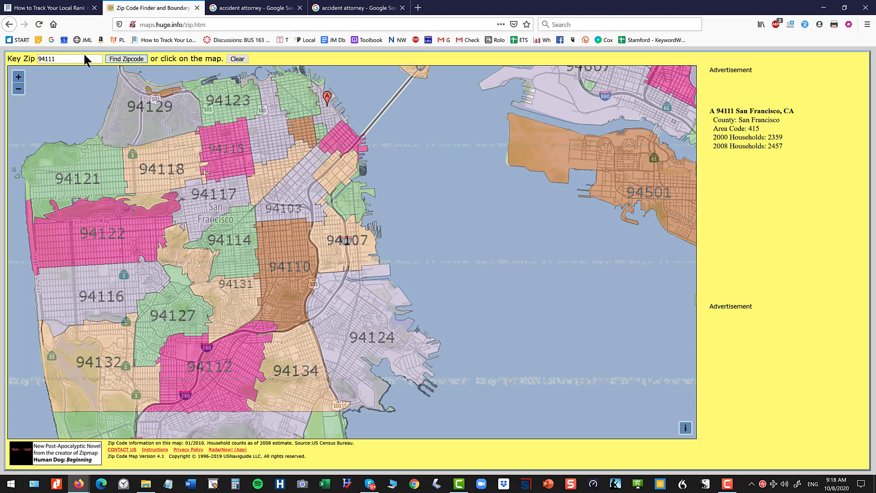
Step: Highlight the blog's 'Use the Google Ads Preview Tool' heading, then select the other tab's address bar
click(64, 10)
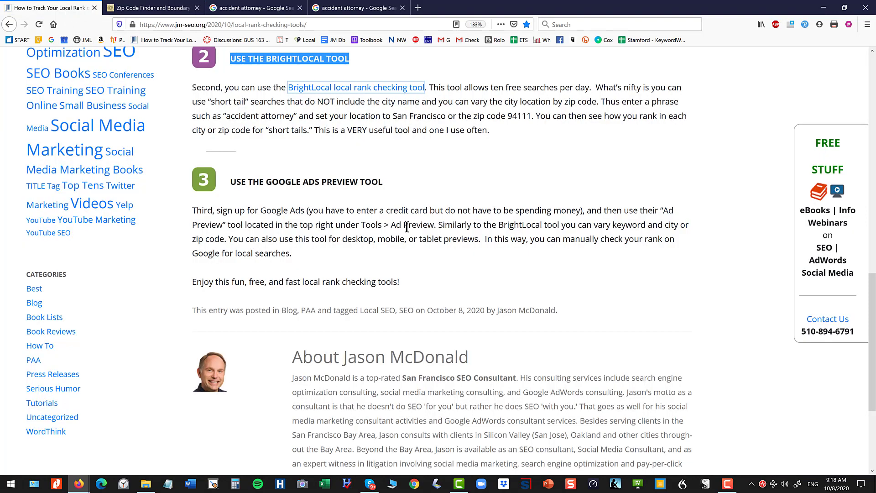
drag(233, 185, 383, 186)
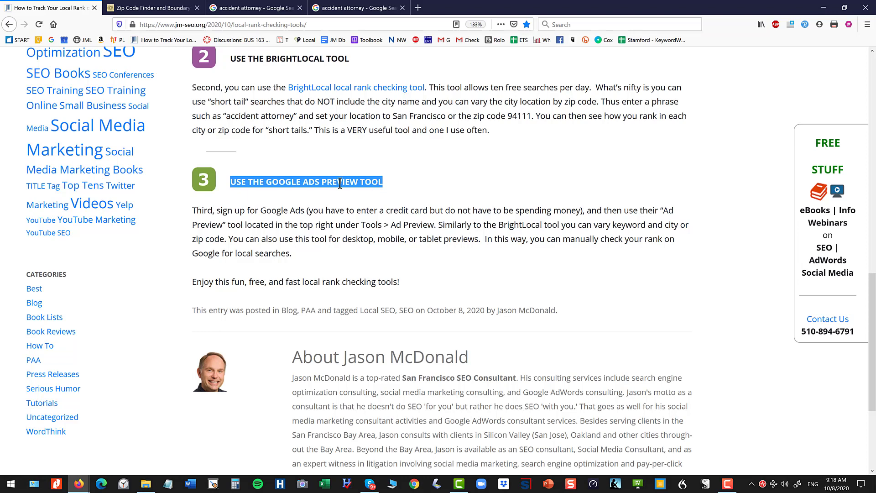
click(351, 16)
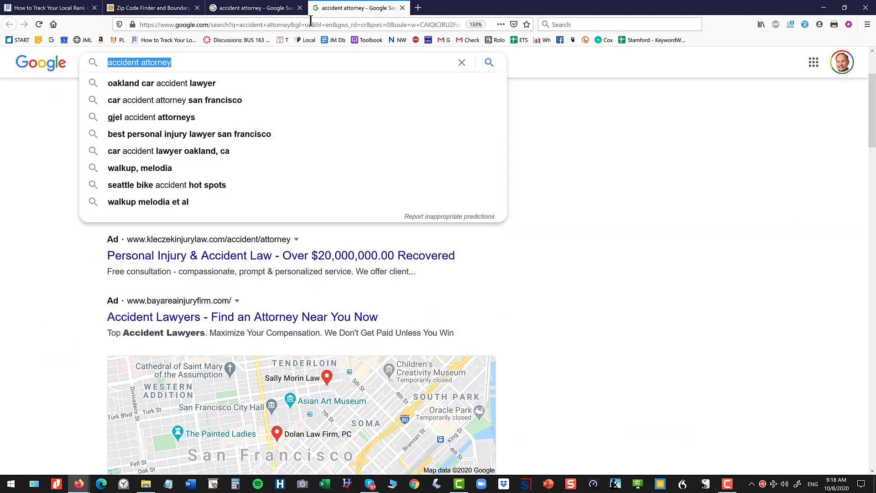
click(289, 26)
Step: Load ads.google.com and open Tools > Planning > Ad Preview and Diagnosis
text(ads.google.com)
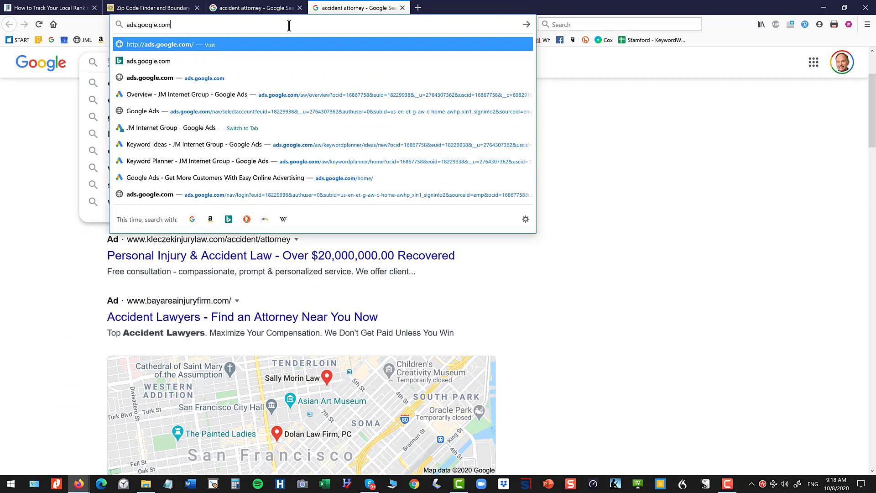
key(Return)
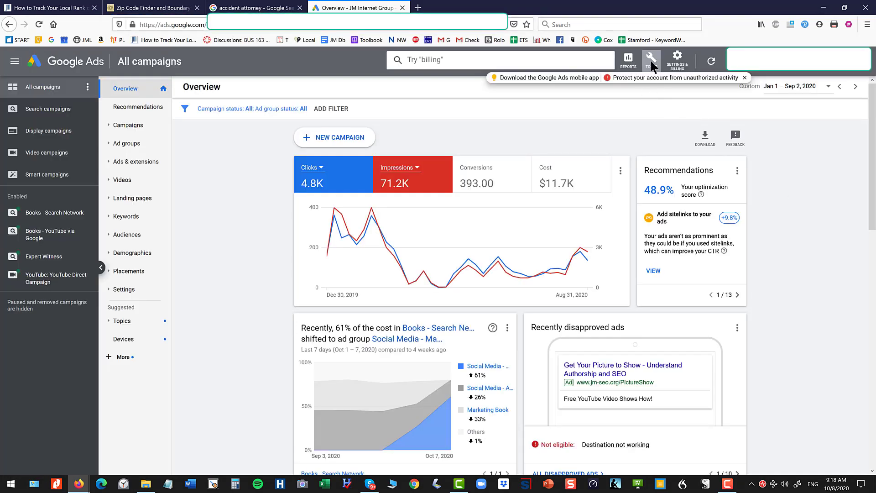
click(652, 61)
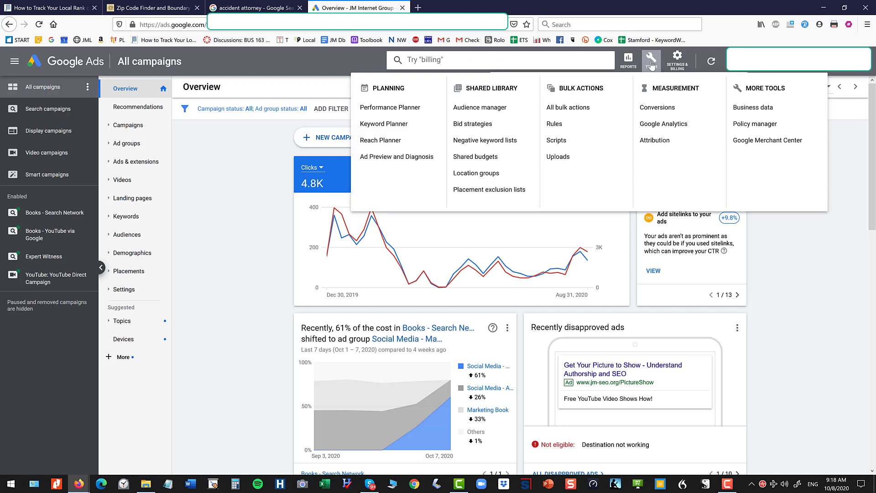
click(383, 157)
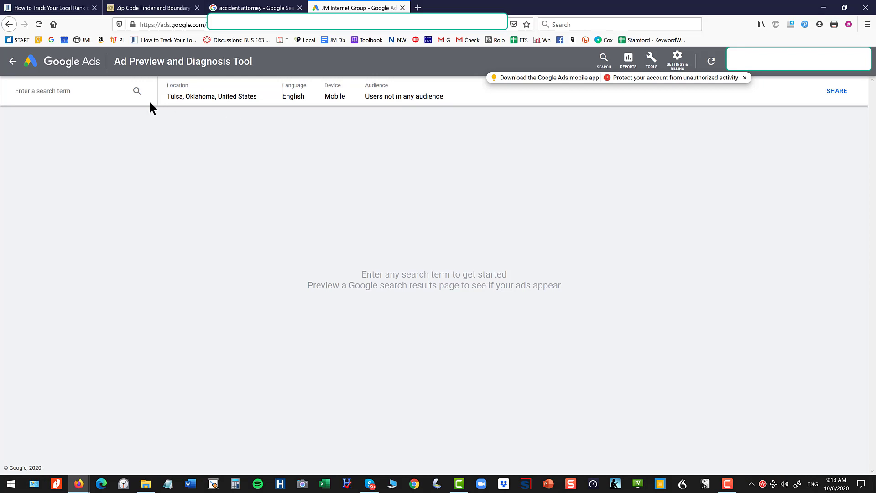
click(31, 93)
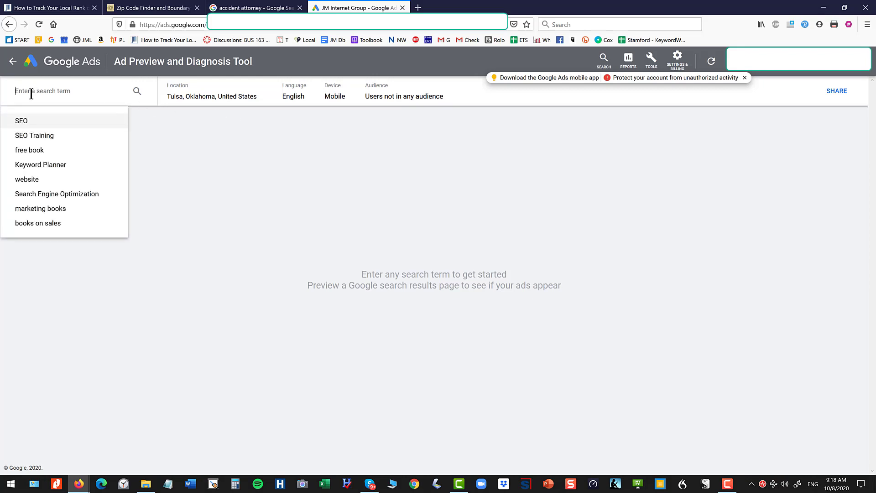
text(acciden)
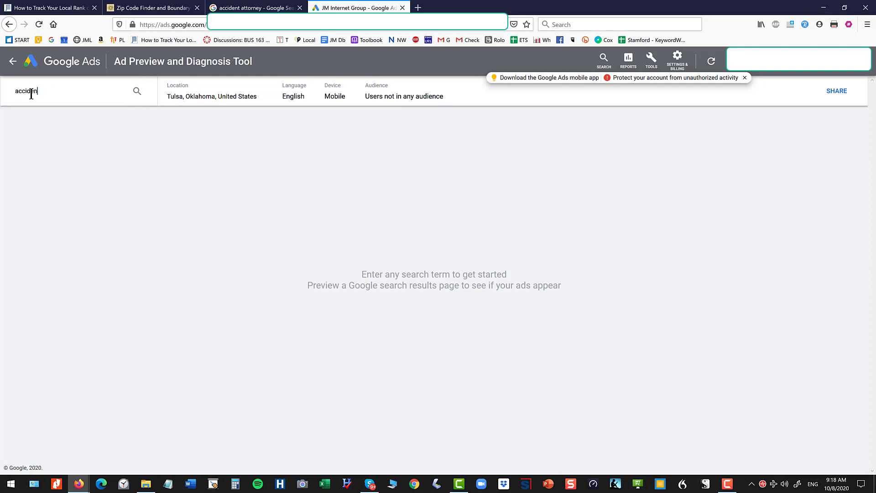
text(t attorney)
click(14, 92)
text(b)
click(204, 99)
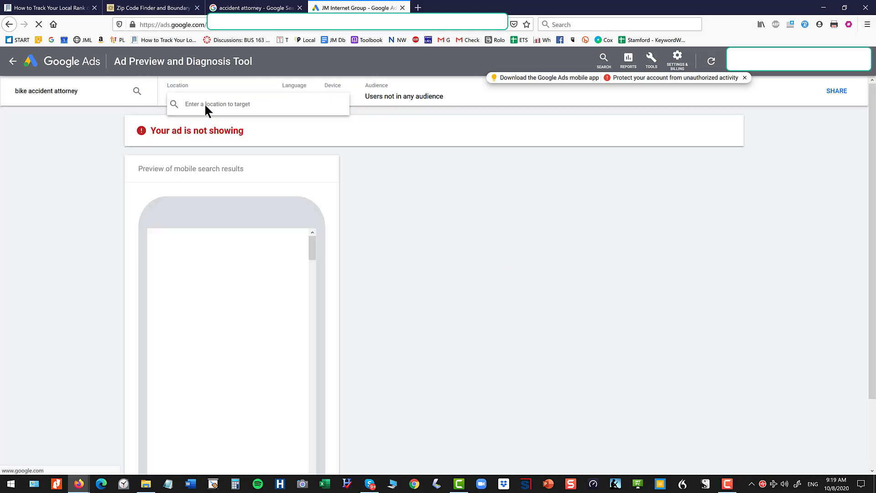
text(94)
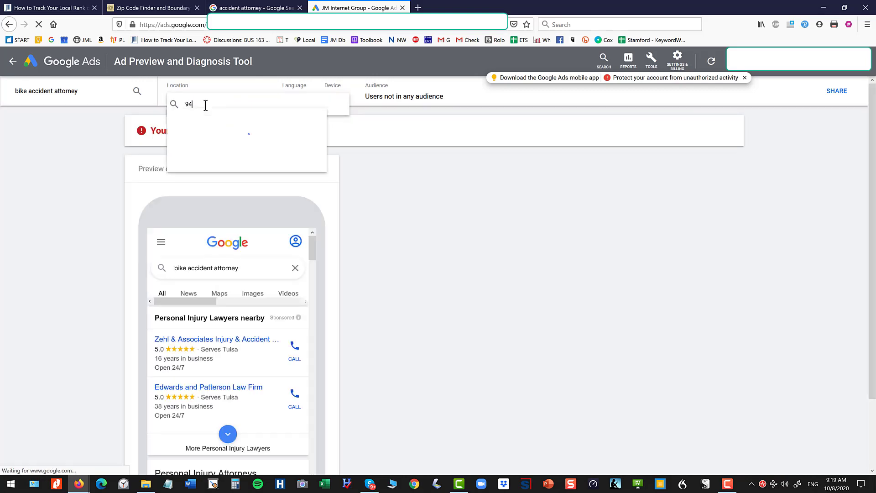
text(111)
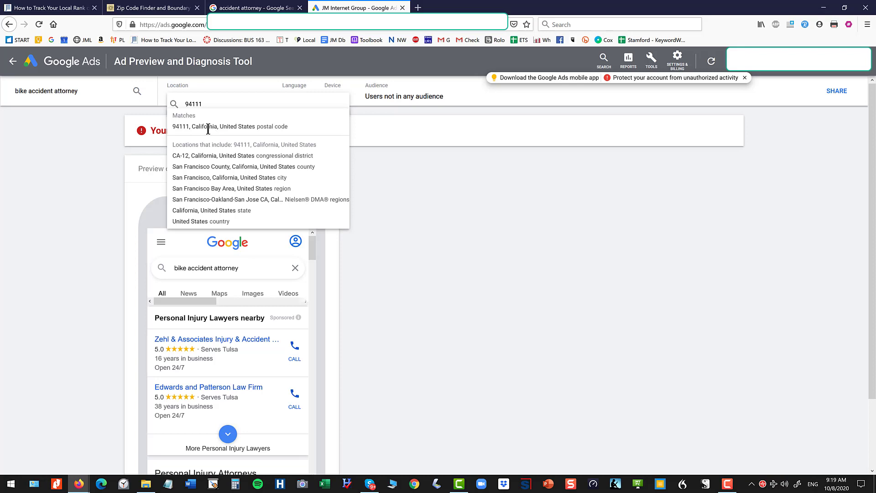
click(209, 129)
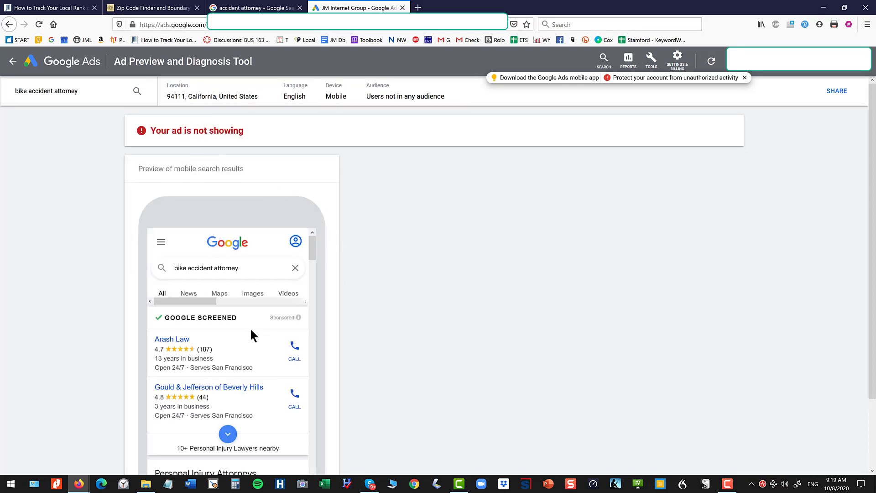
scroll(250, 328, down, 5)
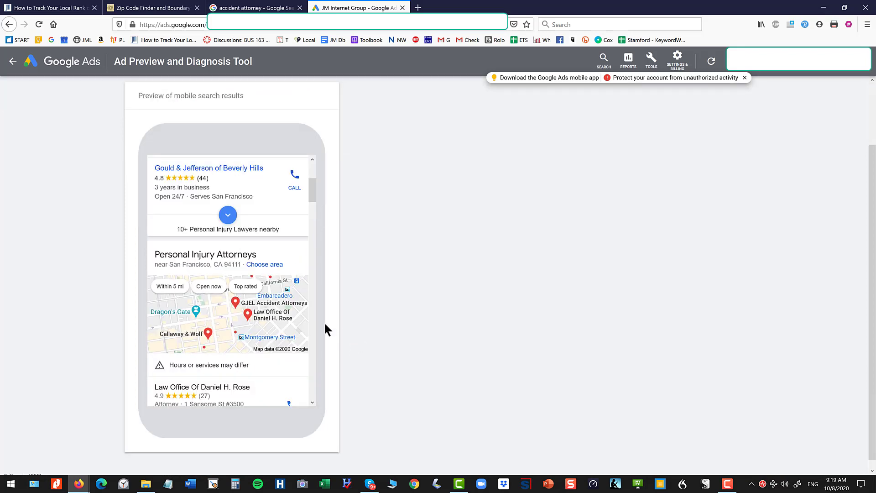
scroll(238, 297, down, 6)
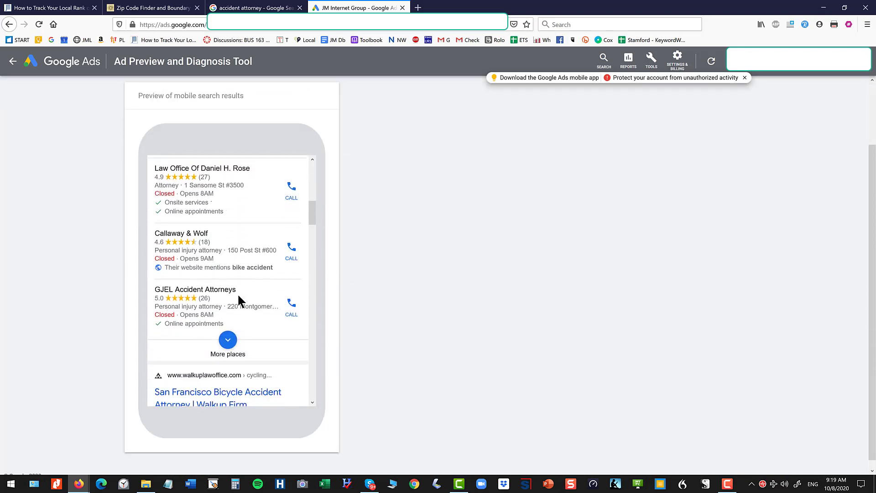
scroll(237, 293, down, 2)
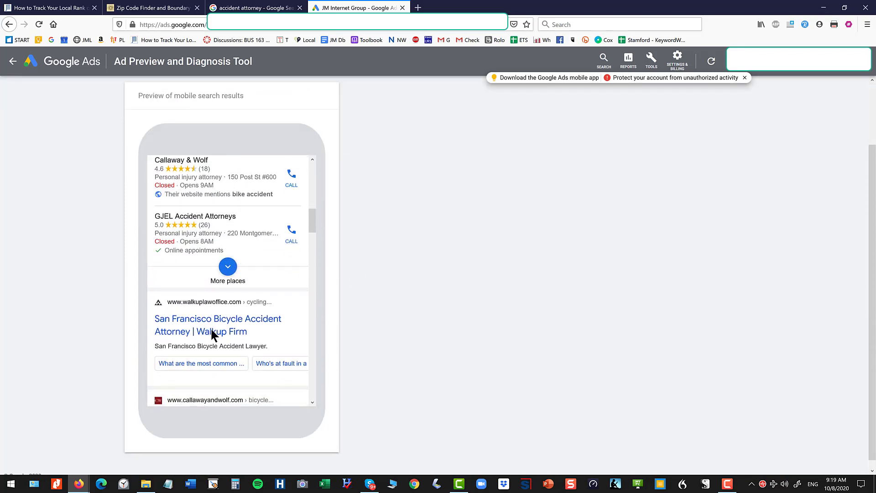
scroll(202, 240, up, 2)
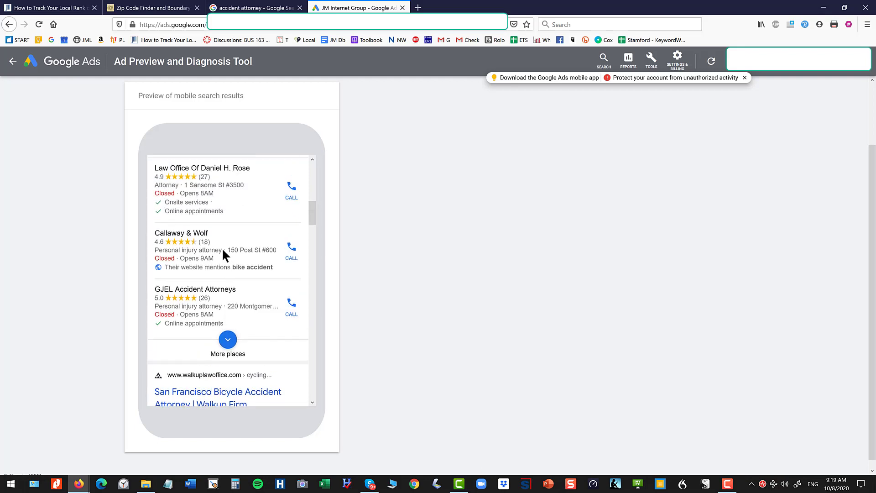
Step: Set the preview location to San Francisco, California, United States and scroll the refreshed mobile results
scroll(361, 256, up, 2)
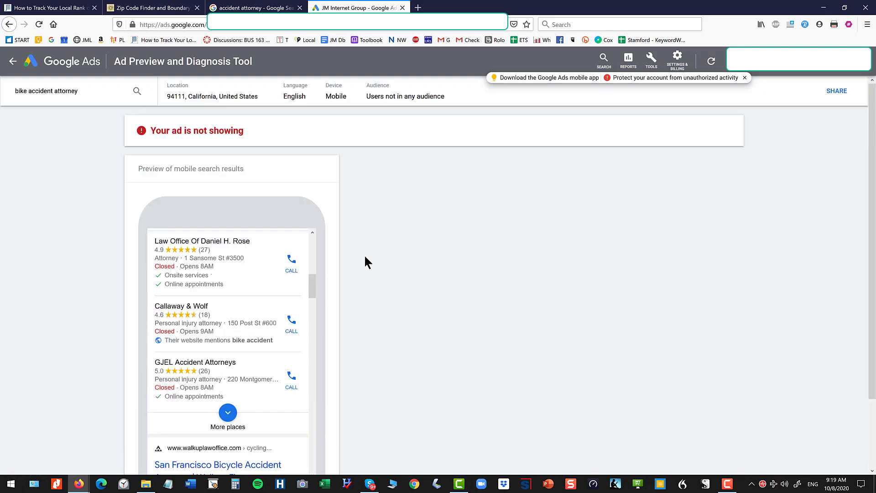
click(192, 101)
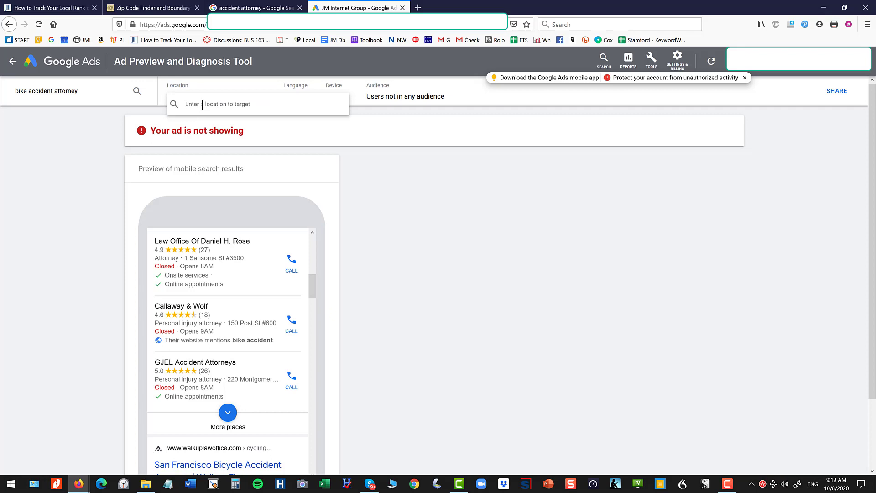
text(San Francisoc)
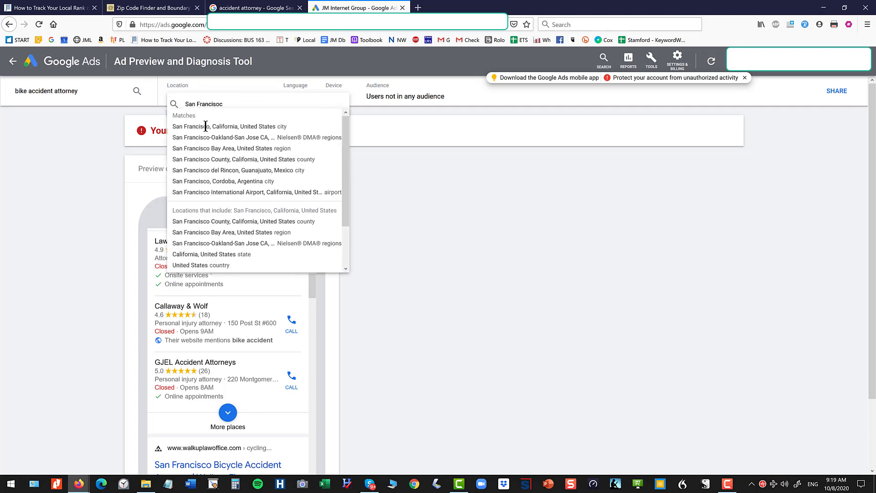
click(205, 127)
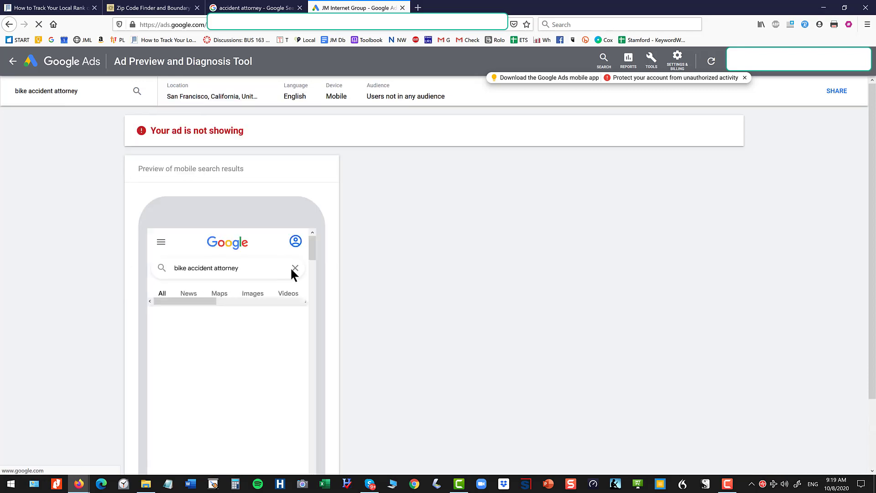
scroll(263, 309, down, 3)
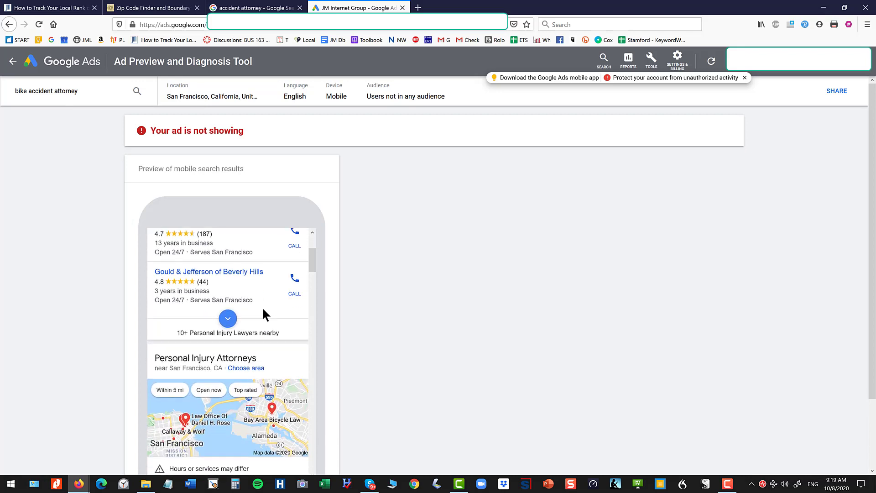
scroll(263, 310, down, 5)
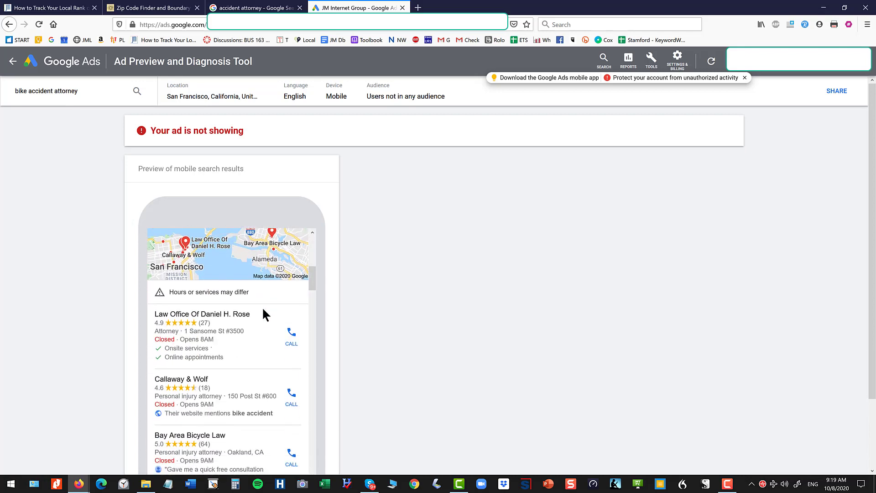
scroll(263, 309, down, 2)
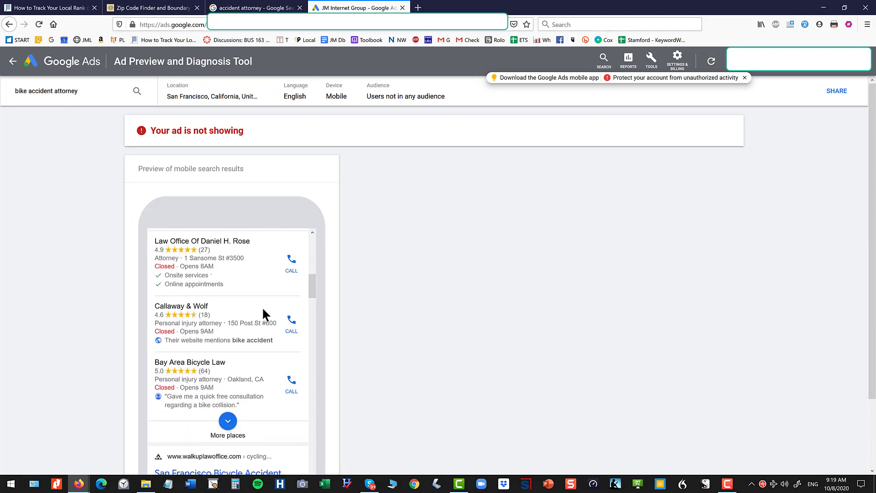
scroll(262, 314, down, 2)
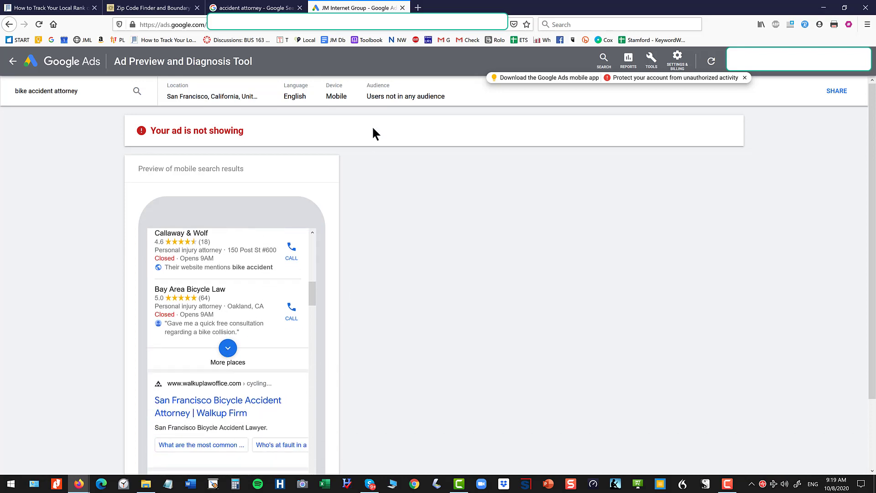
Step: Switch the Ad Preview device setting from Mobile to Desktop
click(342, 95)
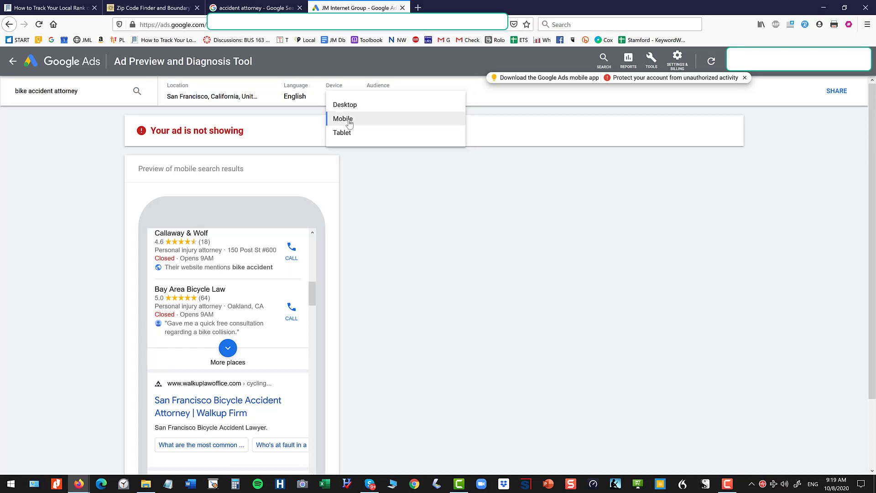
click(349, 122)
click(347, 97)
click(344, 107)
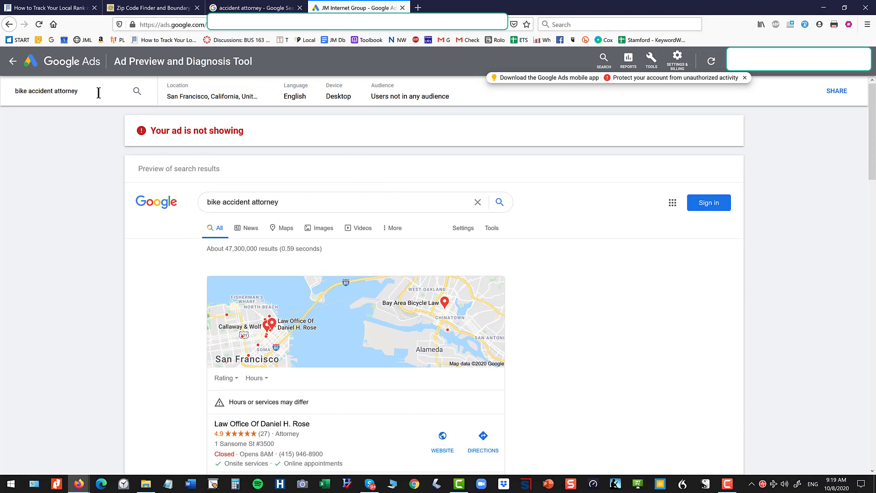
Step: Select the 'bike accident attorney' query and scroll through the San Francisco desktop results
drag(82, 91, 1, 87)
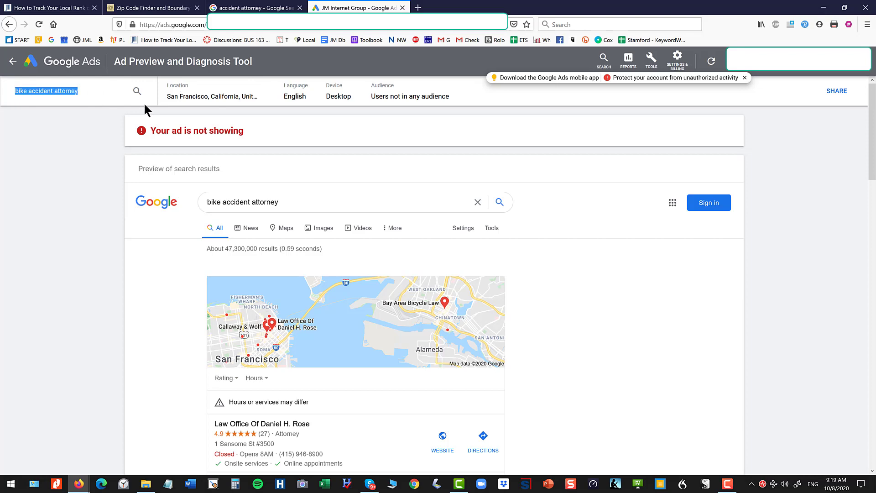
scroll(434, 242, down, 6)
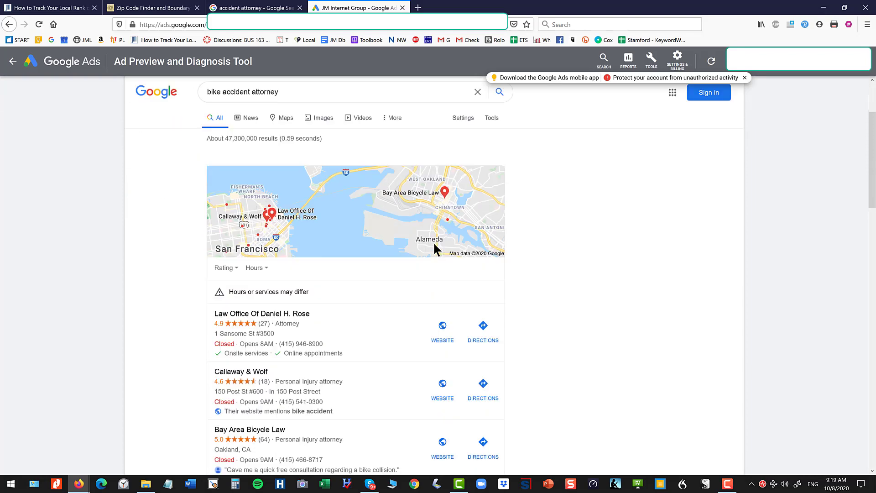
scroll(434, 245, down, 4)
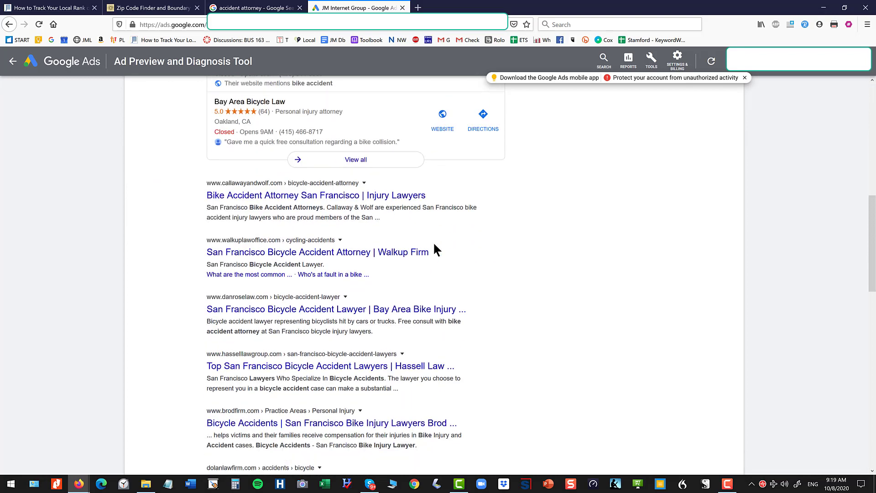
scroll(434, 242, up, 10)
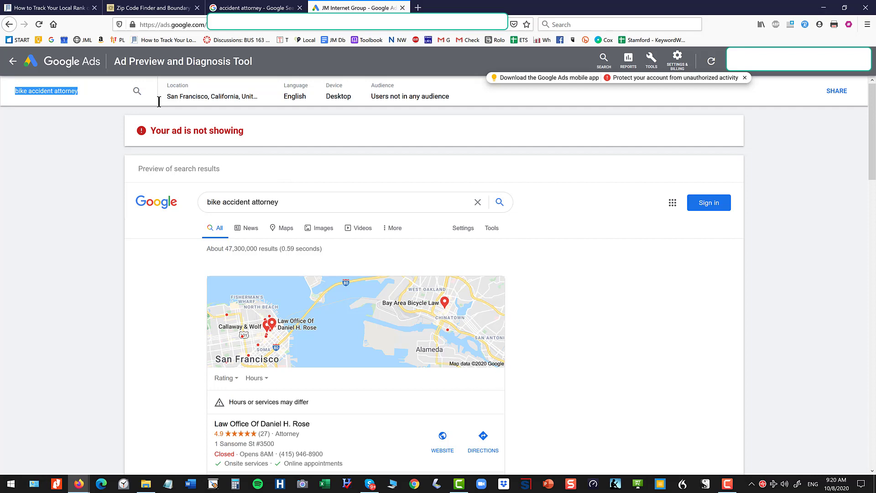
Step: Return to the jm-seo.org local rank tracking article and scroll through steps 1–3 to the sign-off
click(49, 8)
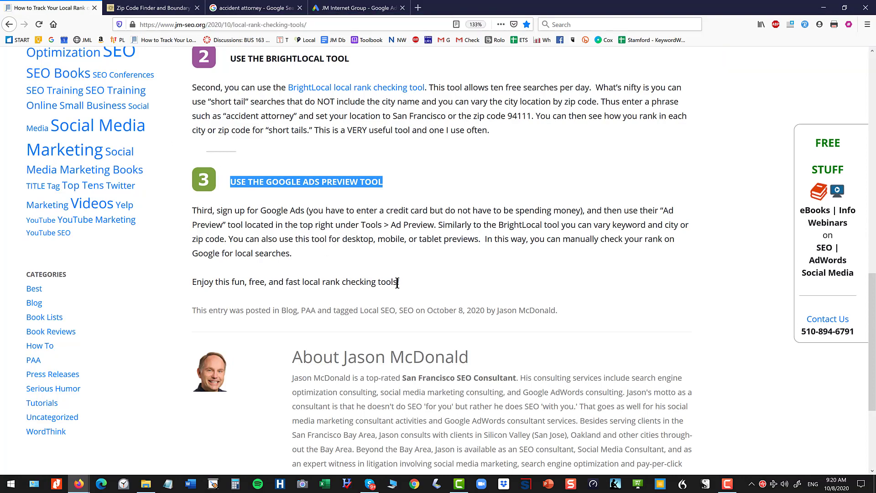
scroll(397, 283, up, 10)
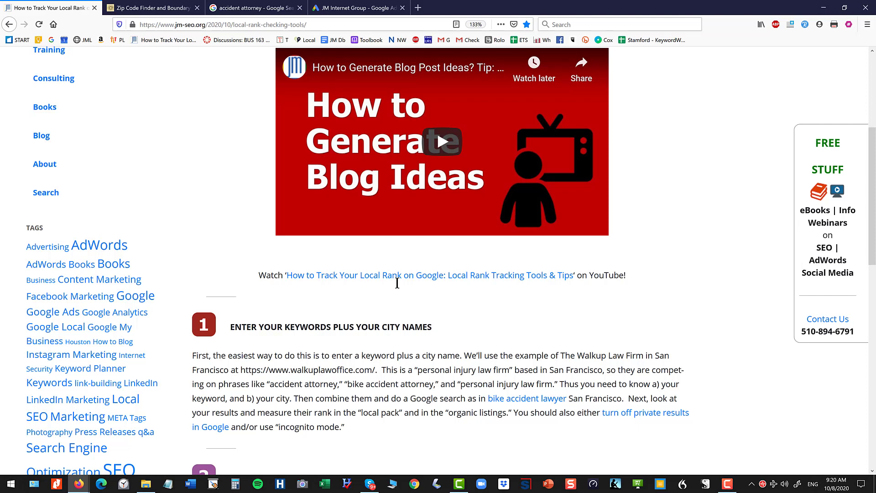
scroll(360, 311, down, 3)
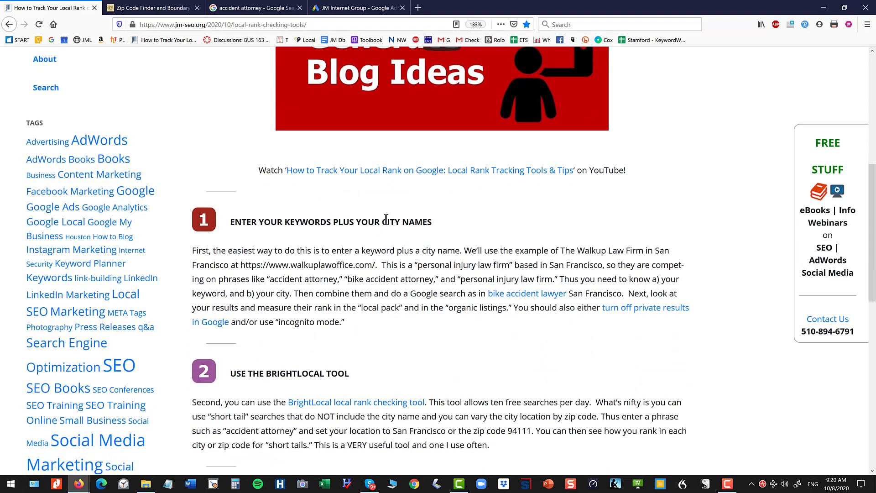
scroll(386, 218, down, 6)
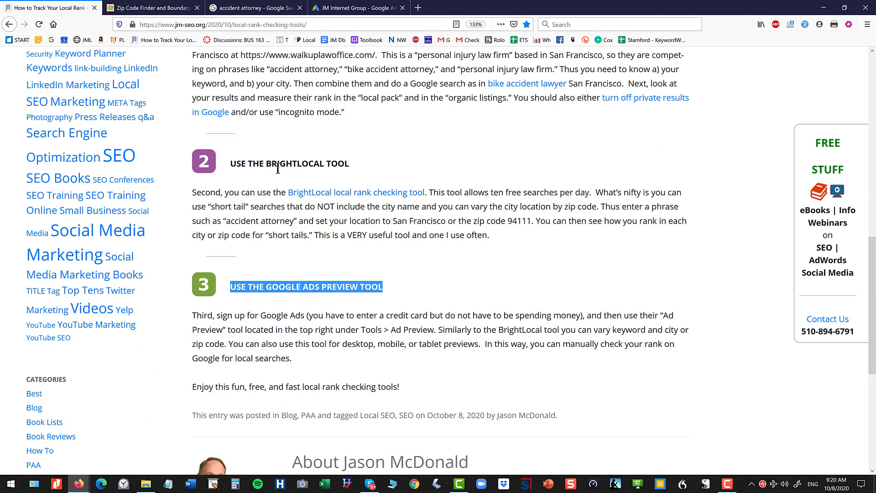
scroll(301, 194, down, 3)
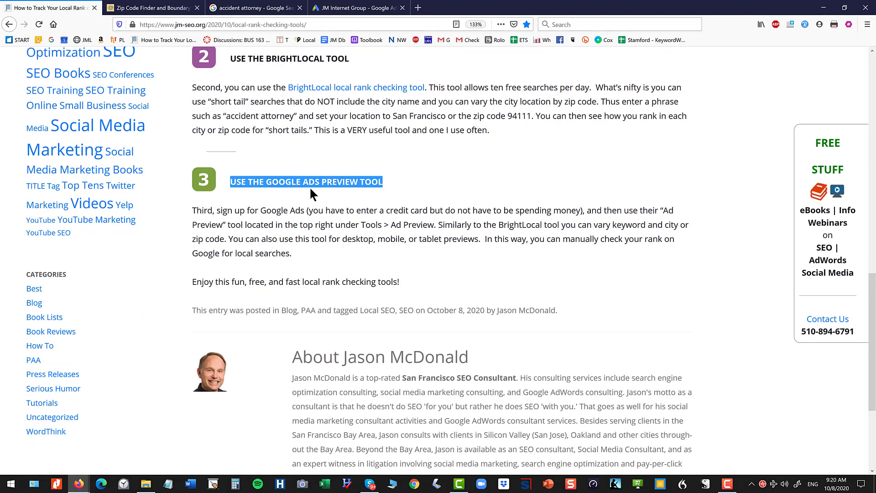